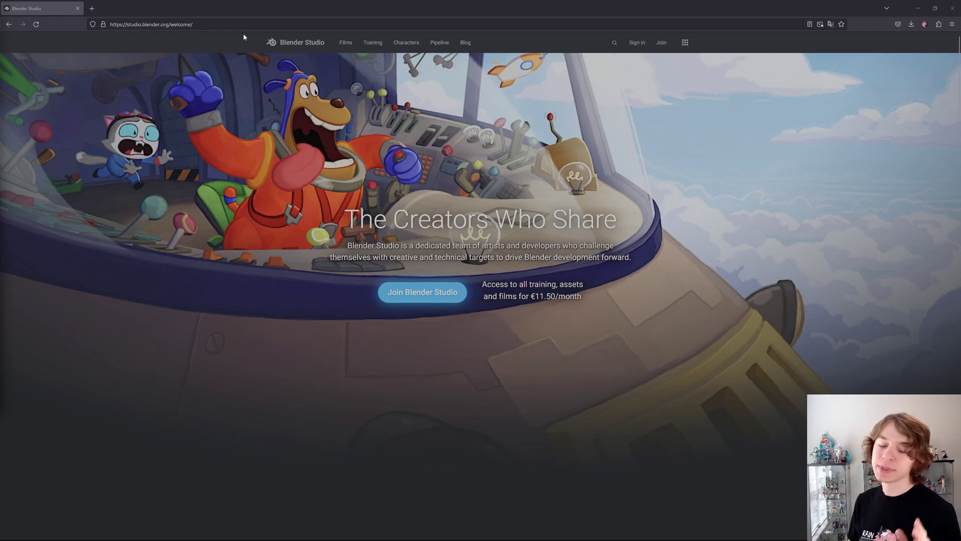
Step: Go to the Blender Studio Characters library page to find the Rain rig
click(409, 42)
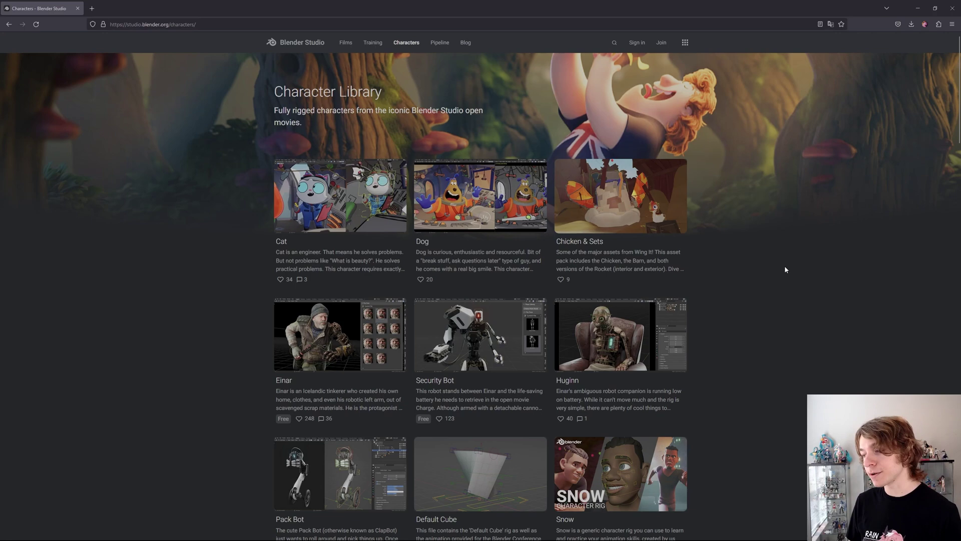
scroll(785, 265, down, 4)
scroll(782, 267, down, 3)
scroll(776, 266, down, 2)
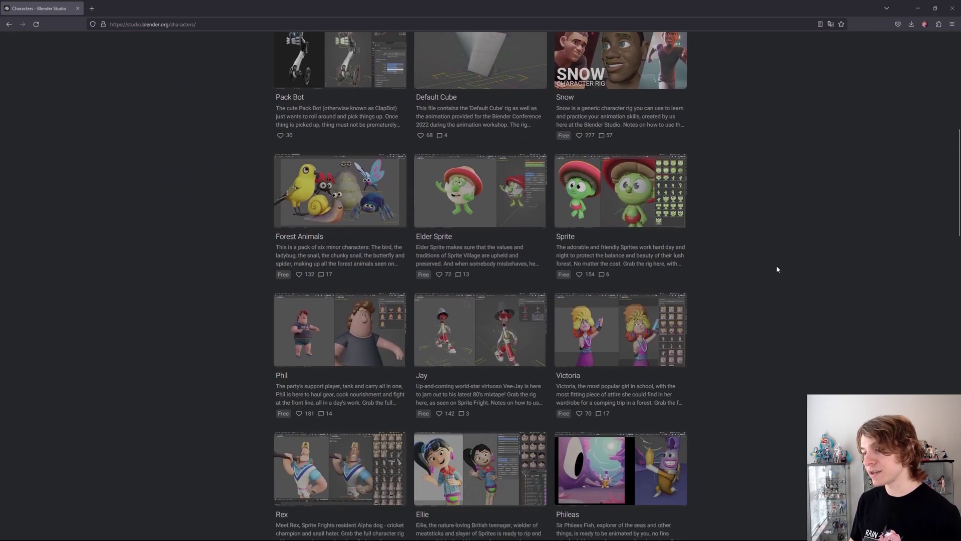
scroll(777, 268, down, 3)
scroll(774, 267, down, 3)
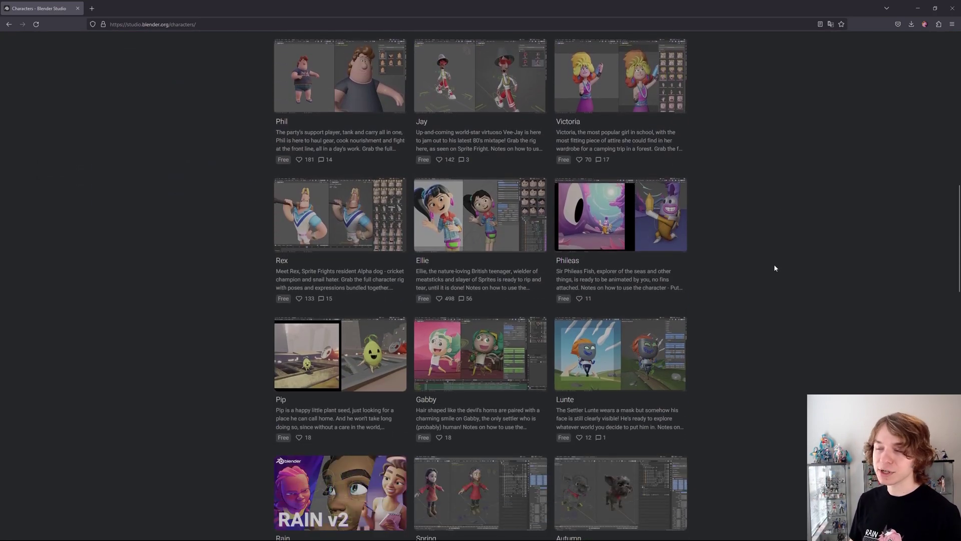
scroll(775, 268, down, 3)
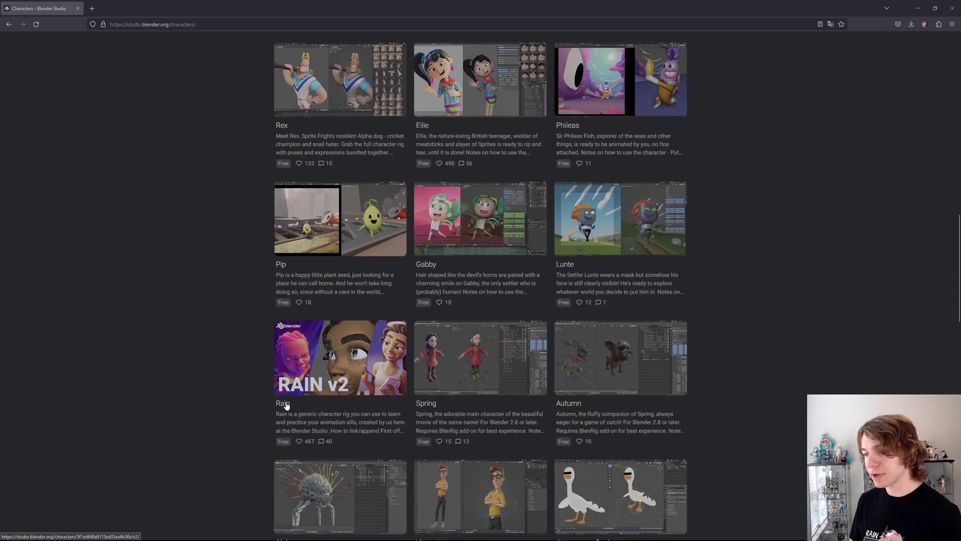
mouse_move(340, 357)
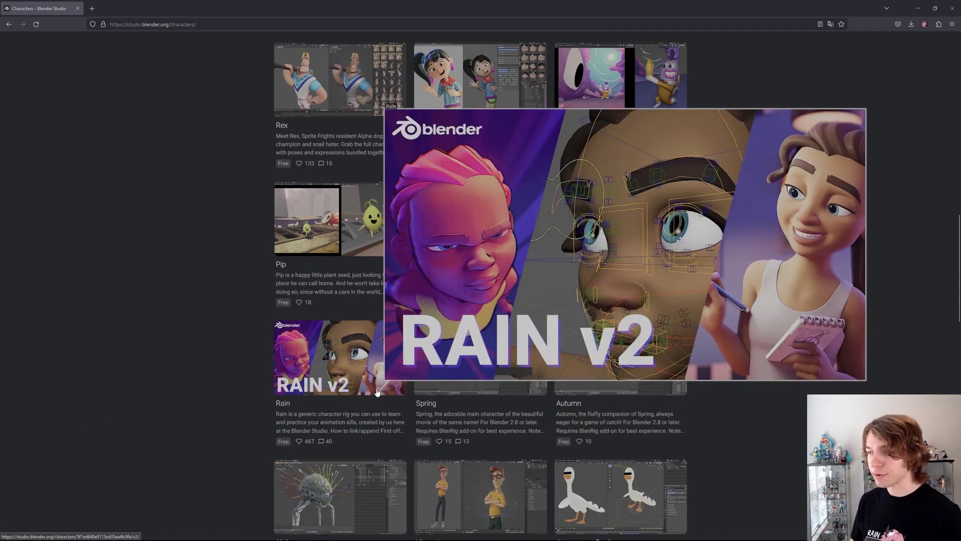
Step: Open the Rain v2 character page and start its 190.1 MB rig download
click(378, 391)
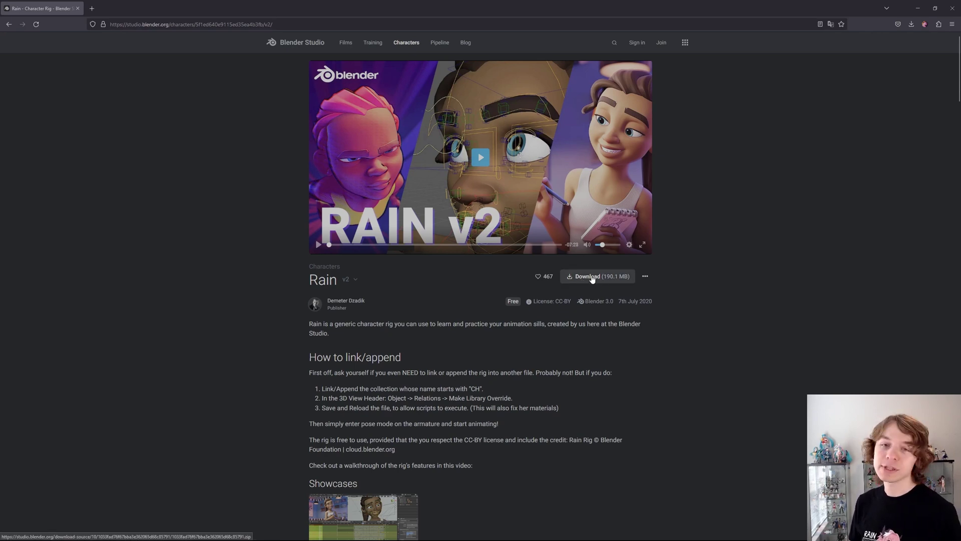
click(593, 276)
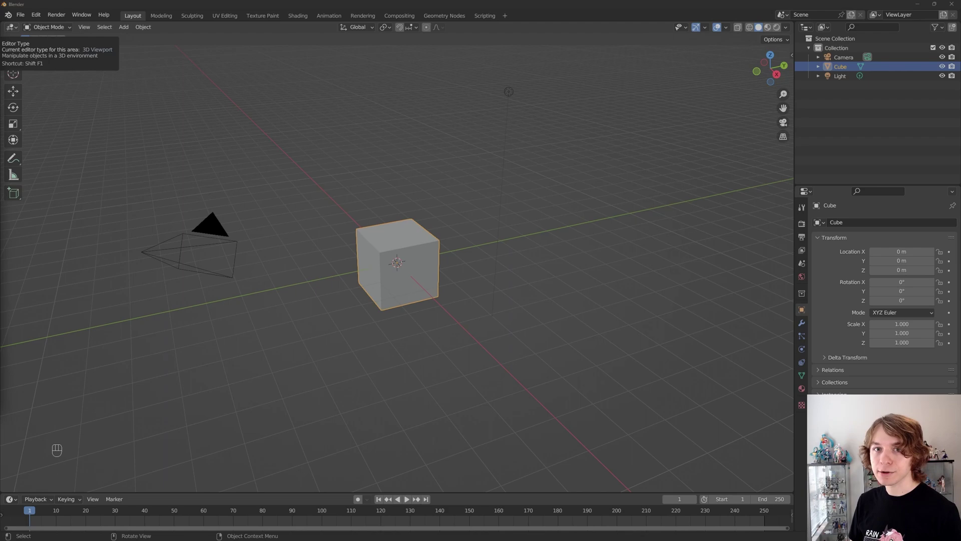
Step: Create a folder named Blender in Documents and open it
key(alt+Tab)
drag(601, 88, 563, 111)
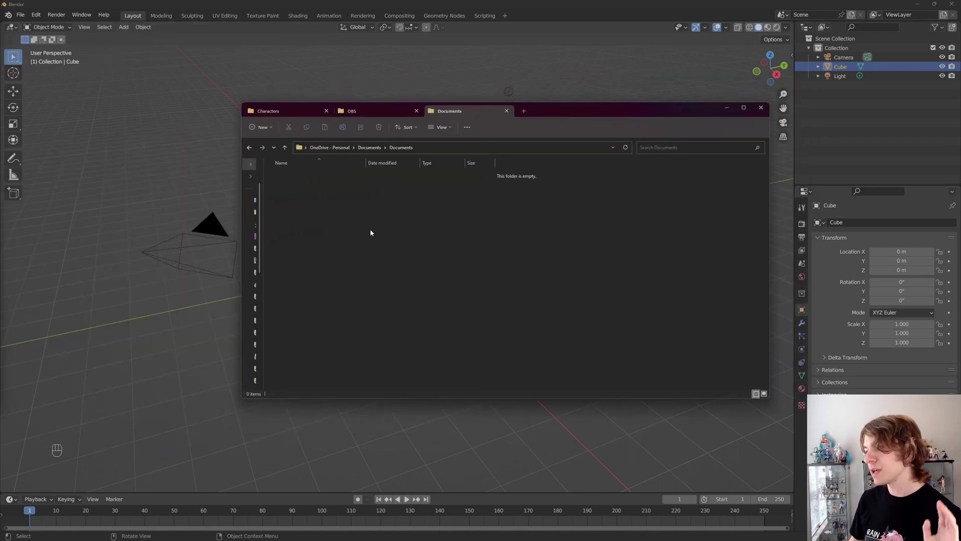
right_click(545, 267)
mouse_move(594, 326)
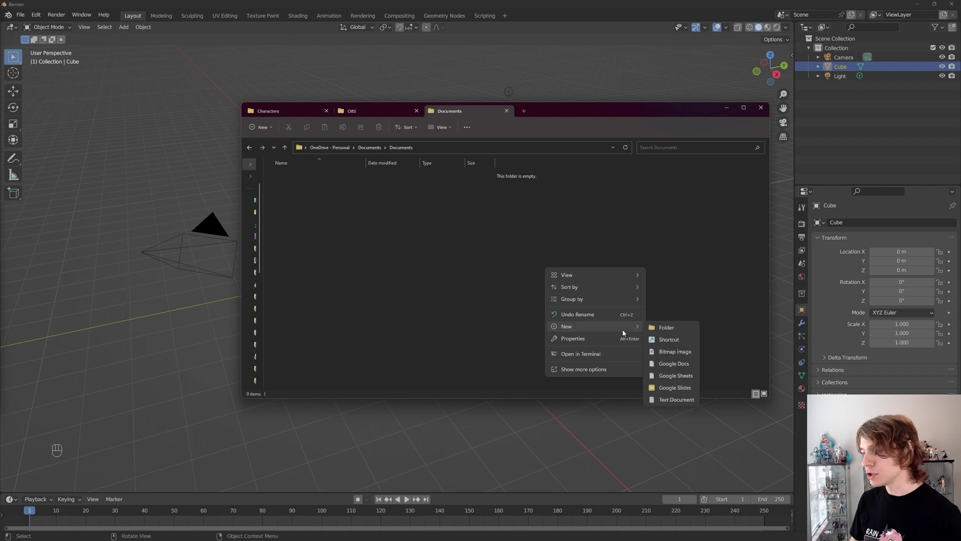
click(667, 328)
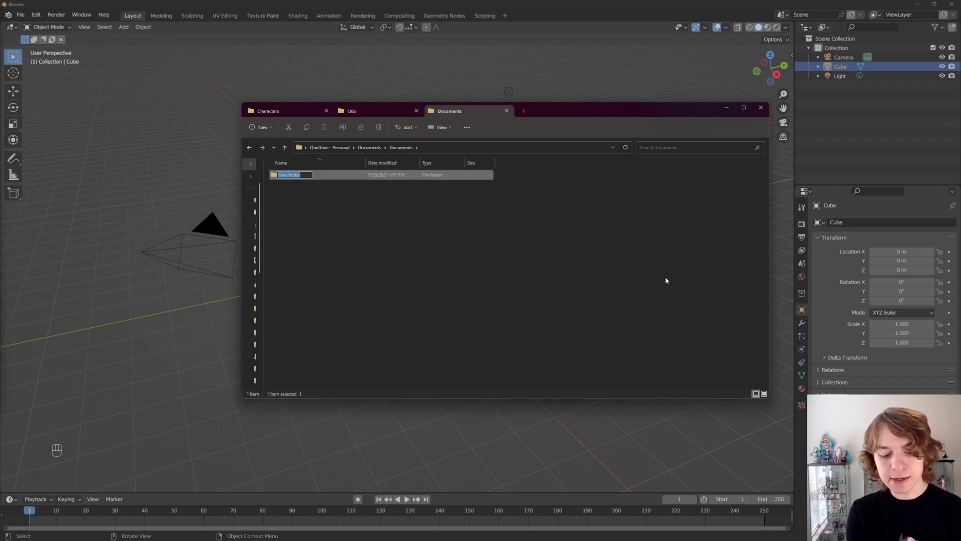
text(Blender)
key(Return)
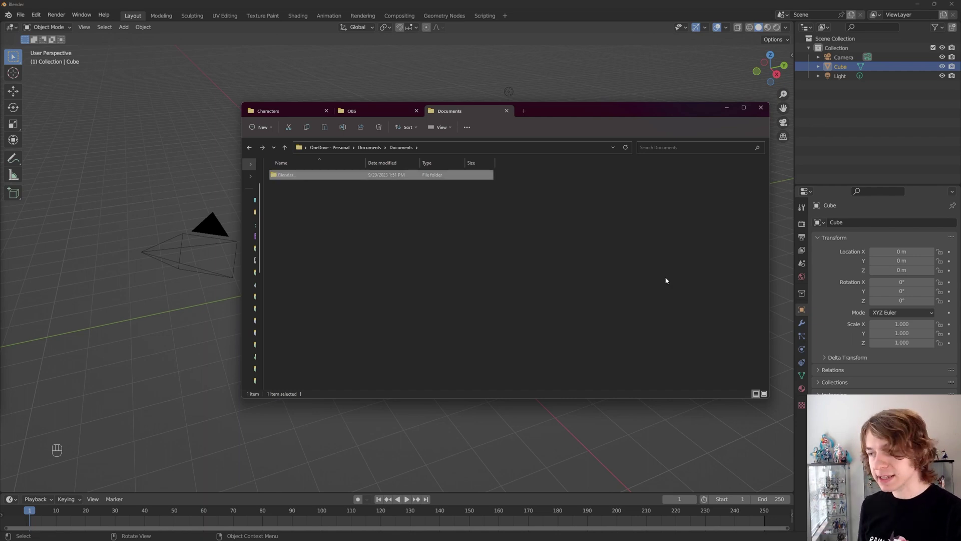
key(Return)
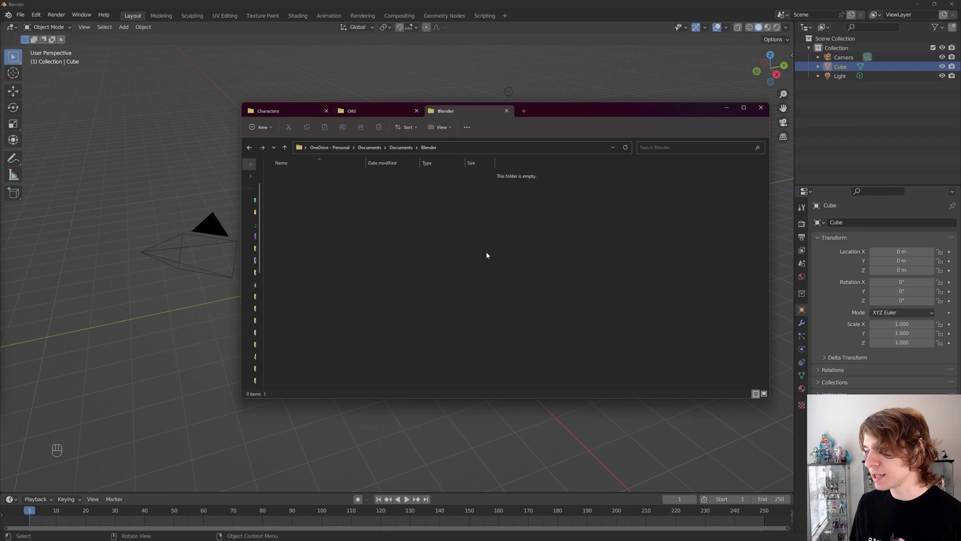
Step: Create a Characters folder inside the Blender folder
right_click(487, 253)
mouse_move(518, 311)
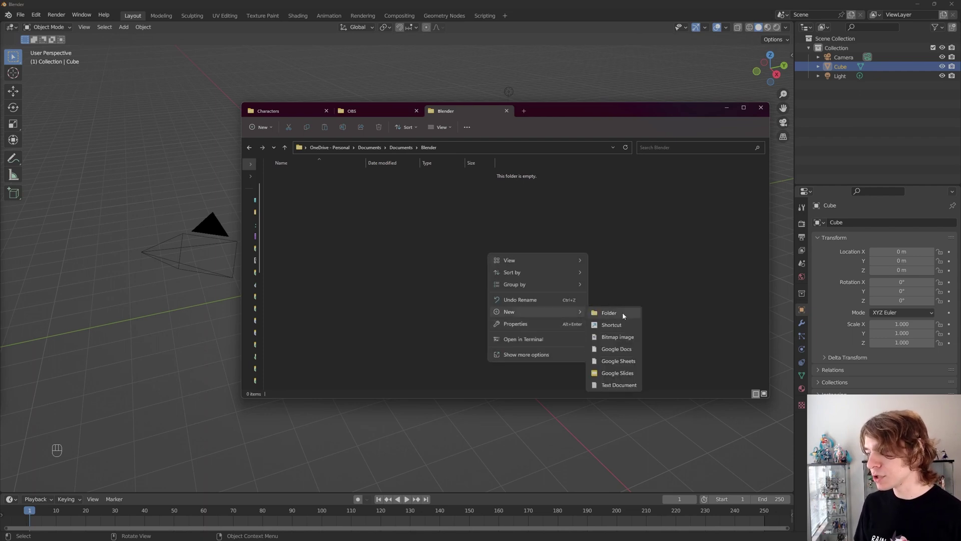
click(610, 310)
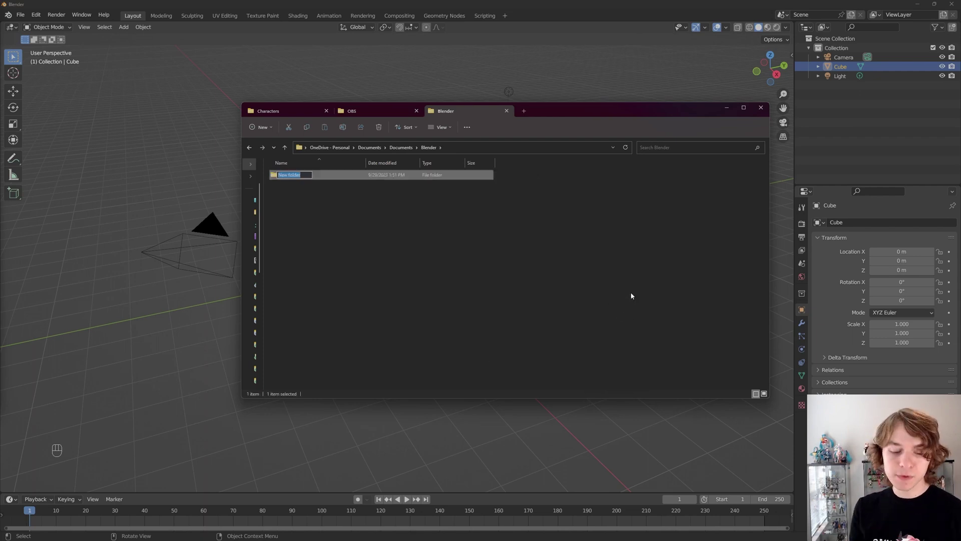
text(Characters)
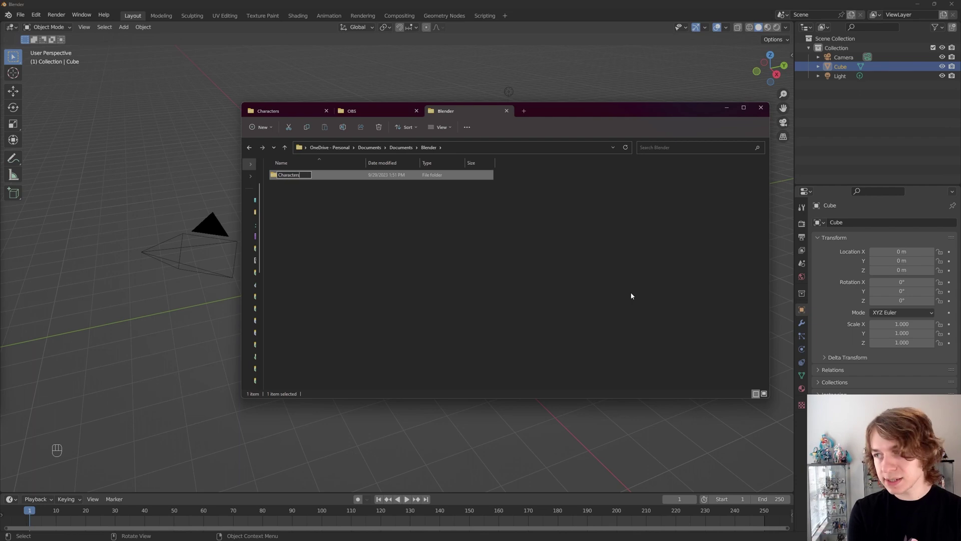
key(Return)
click(455, 238)
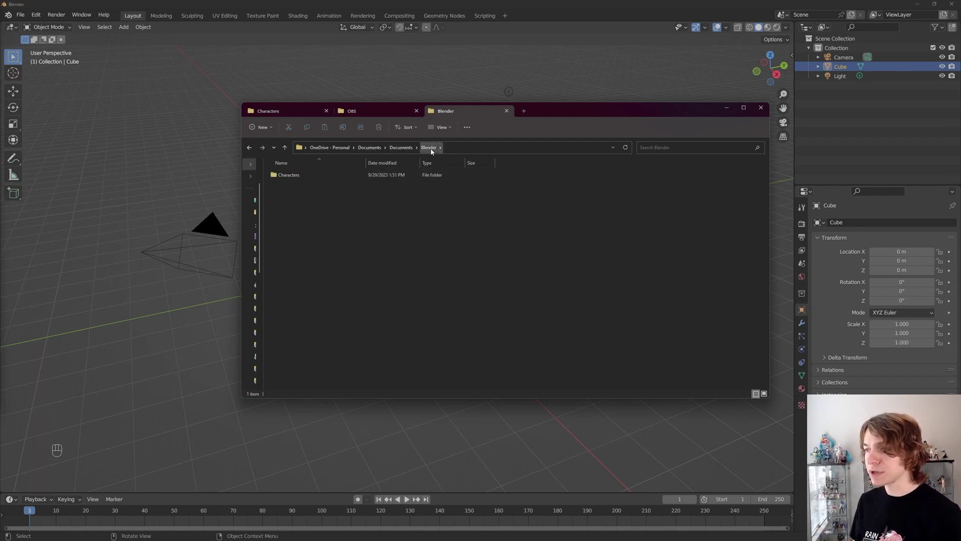
Step: Move rain_v2.4.zip into the Characters folder and extract it there
double_click(356, 176)
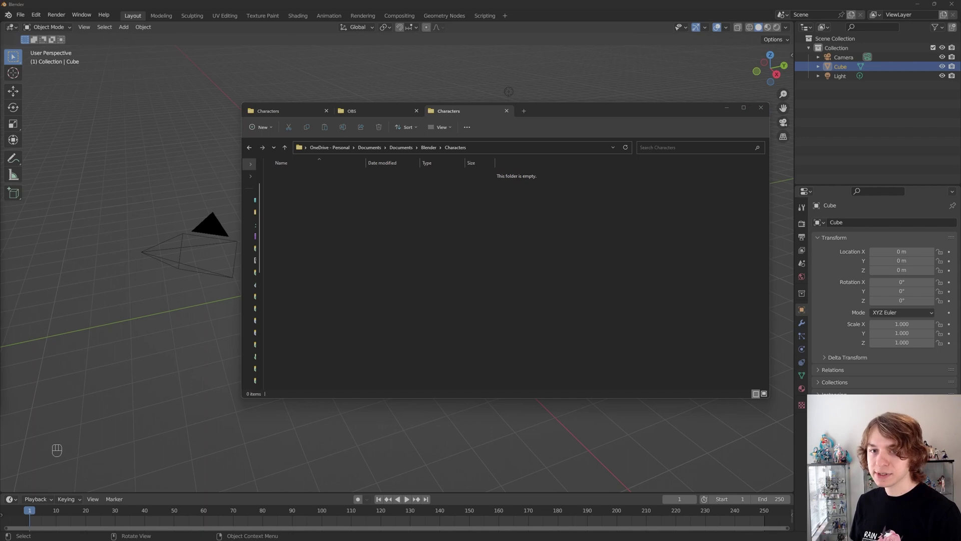
drag(443, 182, 536, 241)
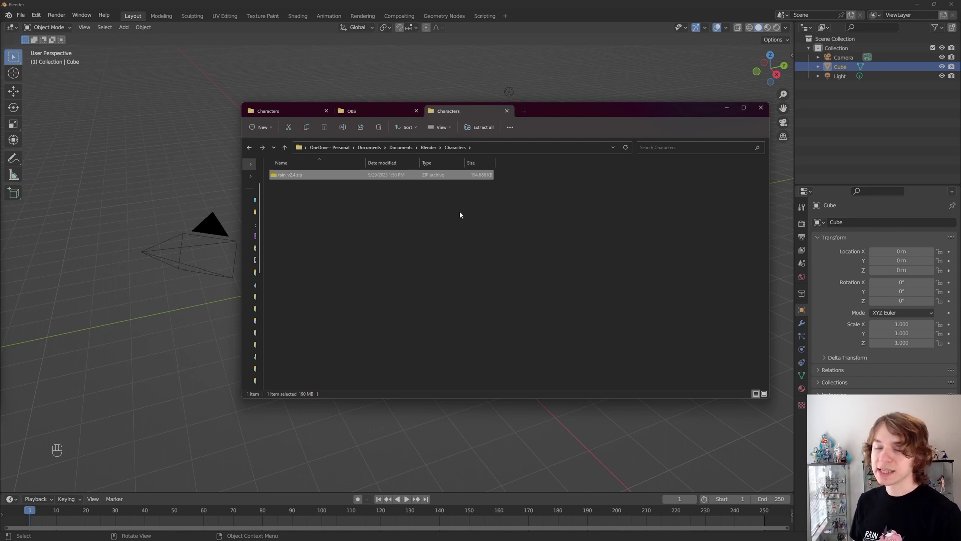
right_click(336, 176)
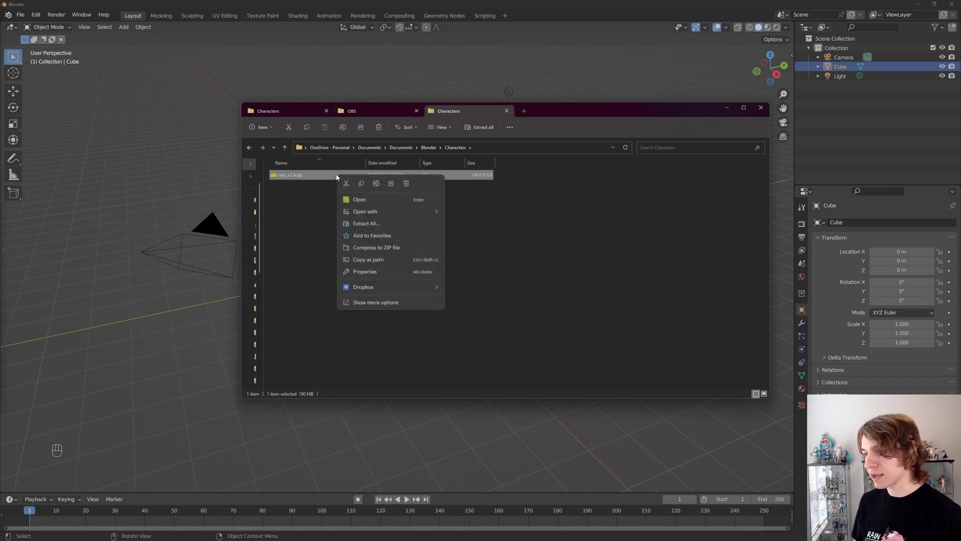
click(382, 226)
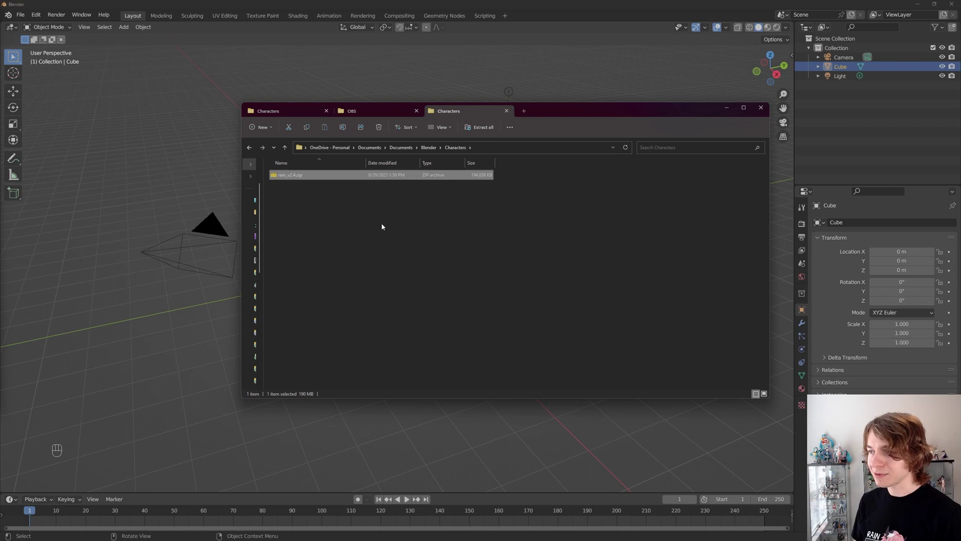
click(548, 346)
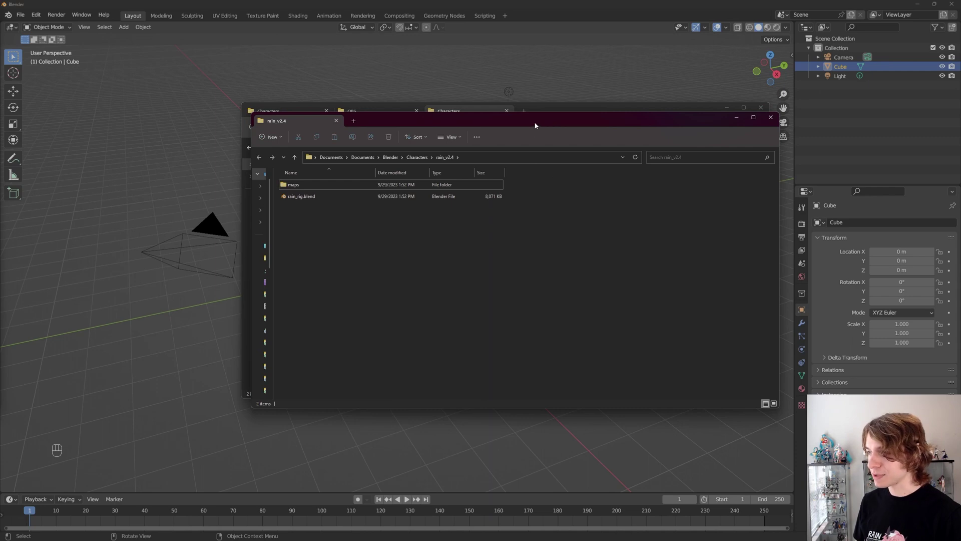
Step: Delete the zip, open the extracted rain_v2.4 folder and select rain_rig.blend
drag(531, 121, 612, 263)
click(336, 175)
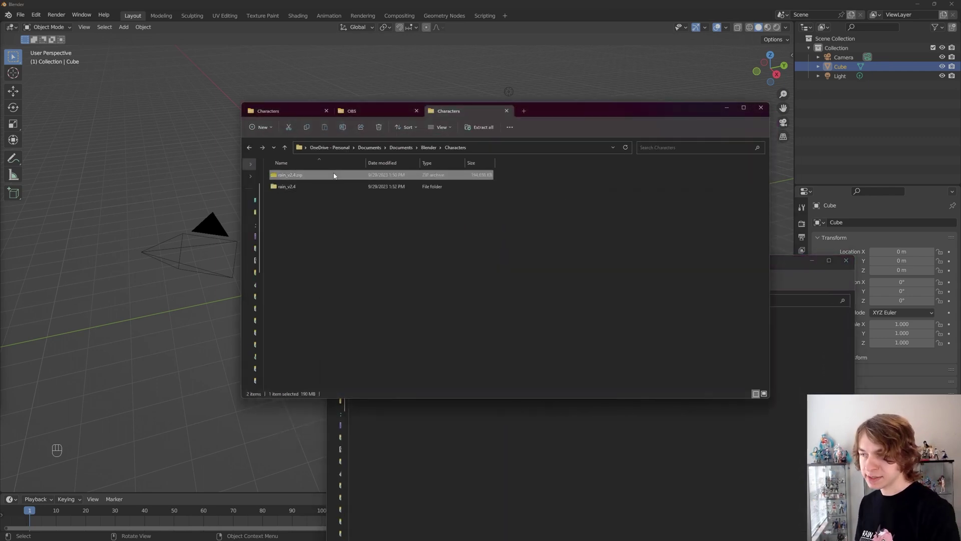
key(Delete)
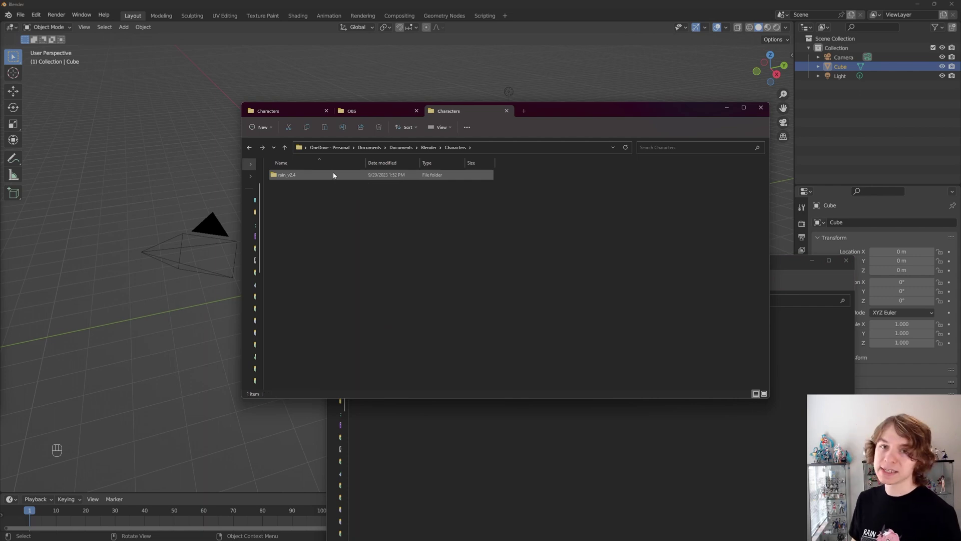
double_click(306, 177)
click(310, 186)
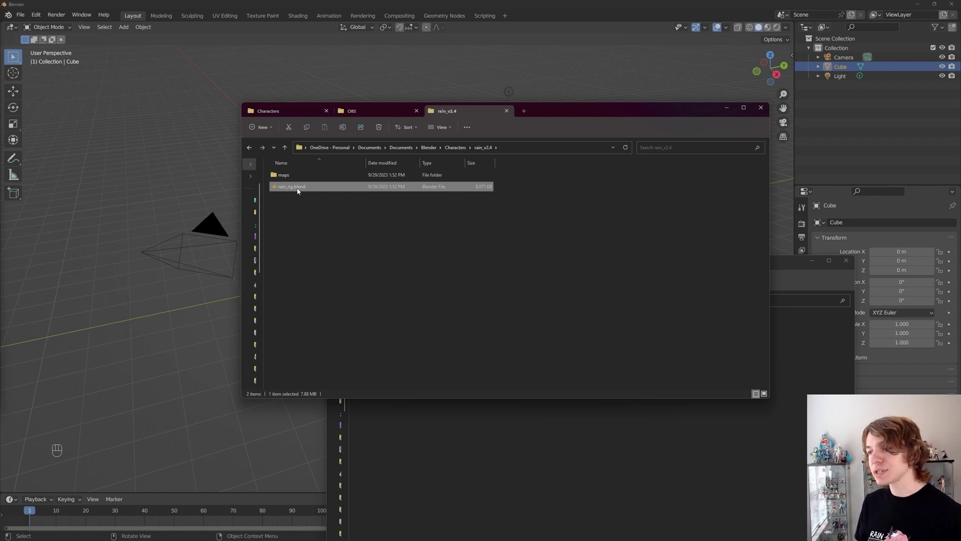
Step: Open rain_rig.blend in Blender by dropping it onto the viewport
mouse_move(299, 191)
mouse_down()
mouse_move(405, 248)
mouse_move(152, 219)
mouse_up()
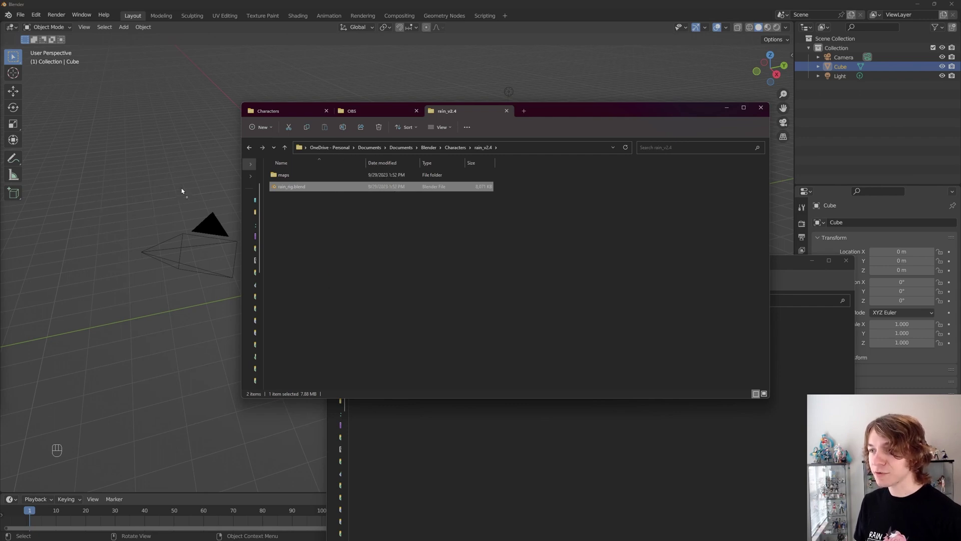
drag(99, 142, 99, 142)
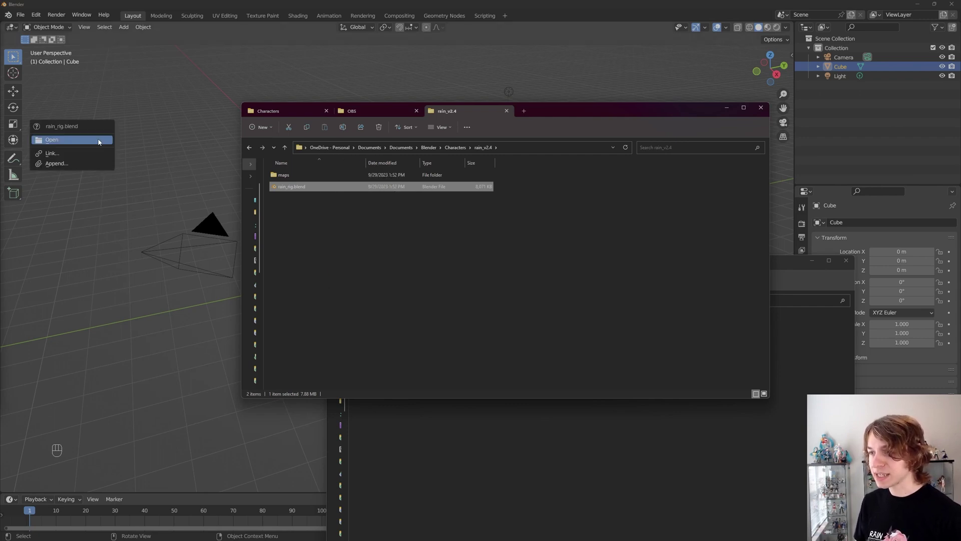
click(99, 143)
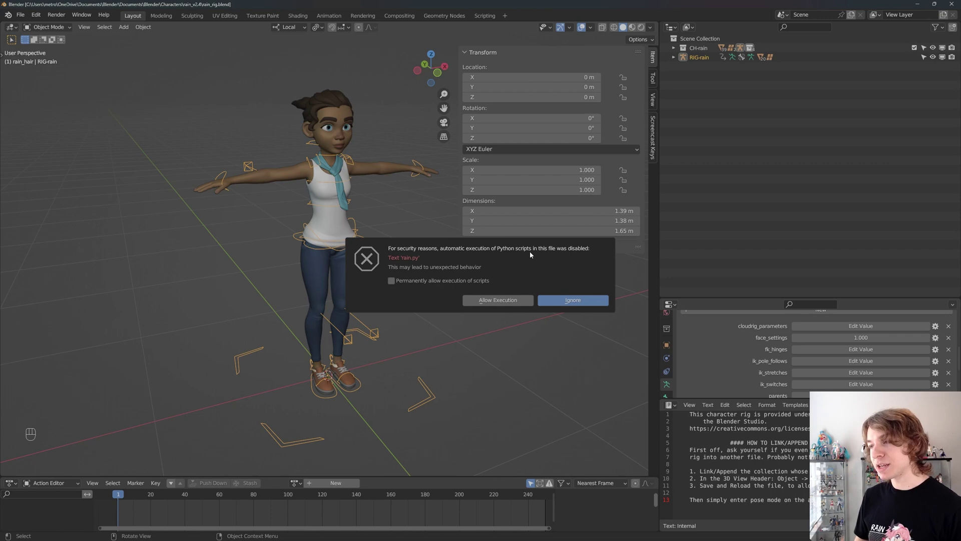
Step: Permanently allow the rig's Python scripts and confirm execution
click(392, 281)
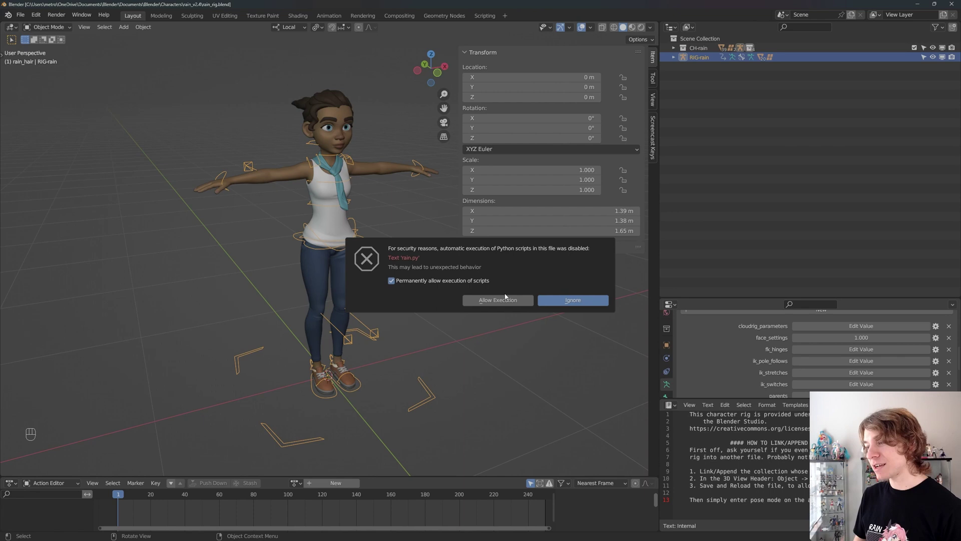
click(498, 299)
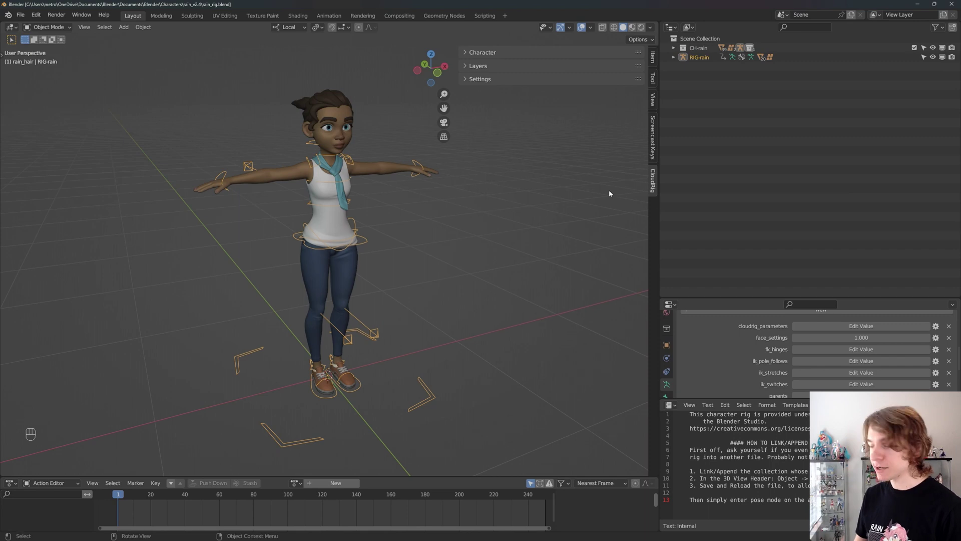
Step: Show the rig's Layers panel in the sidebar and briefly toggle the secondary IK and FK layers
key(n)
key(n)
key(n)
key(n)
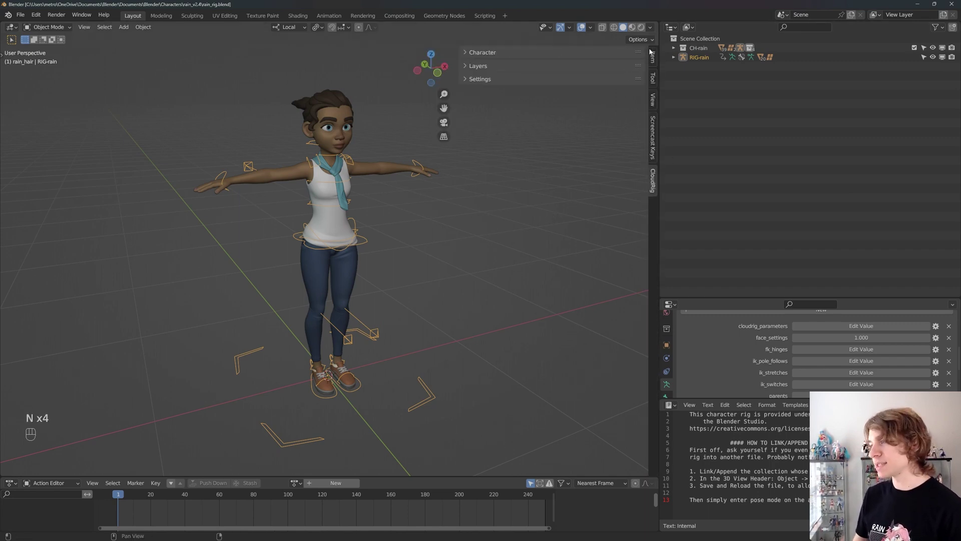
click(502, 66)
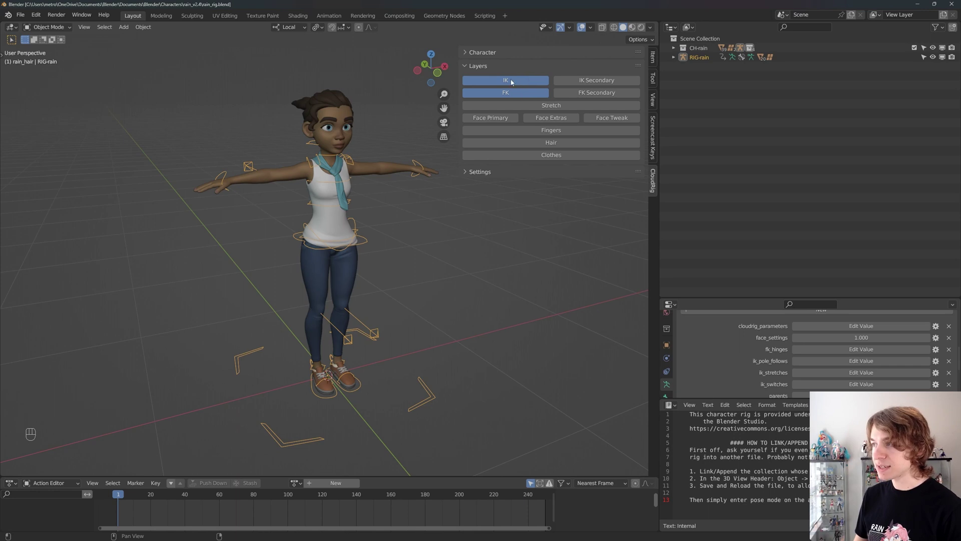
click(511, 81)
click(510, 82)
click(589, 81)
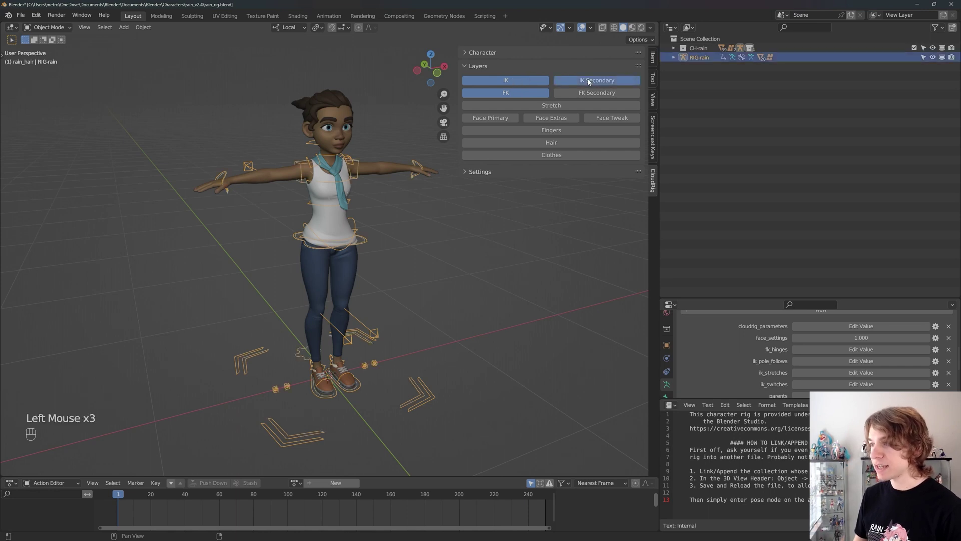
click(589, 82)
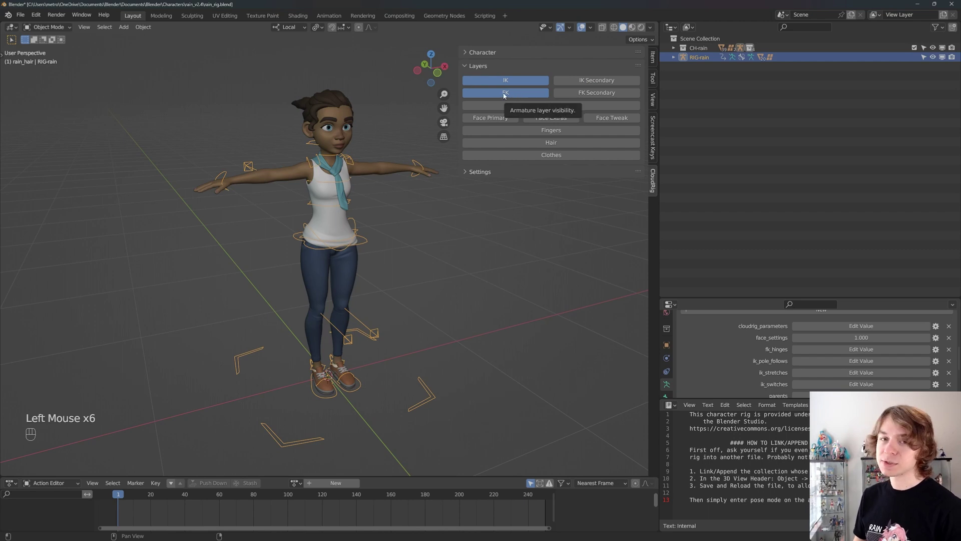
click(590, 93)
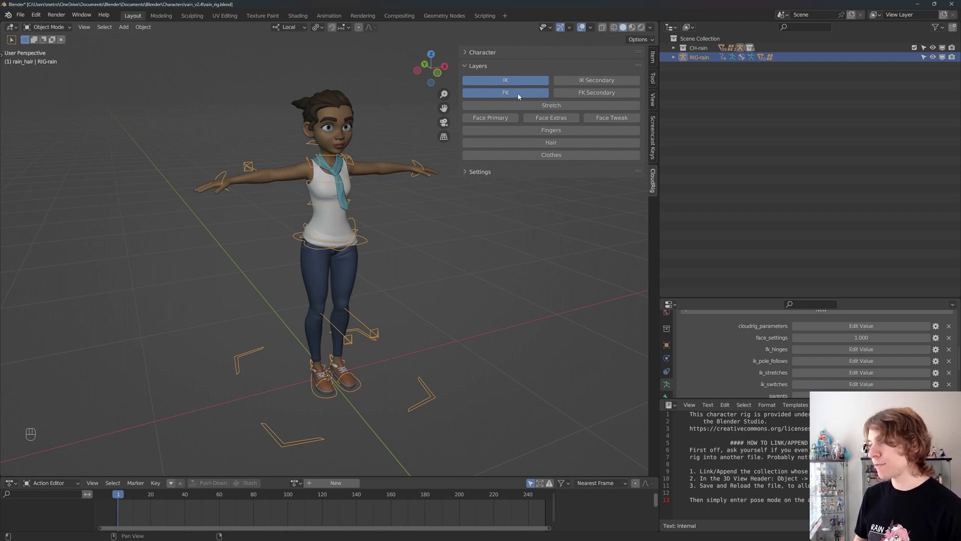
click(590, 94)
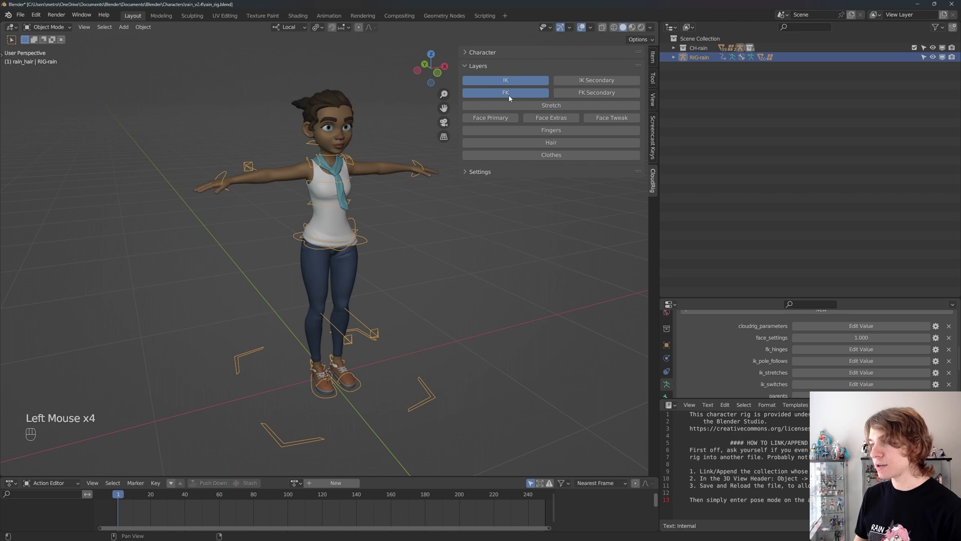
Step: Turn on the finger, hair/clothes and face layers, then toggle the leg stretch layer on and off
click(556, 130)
click(567, 145)
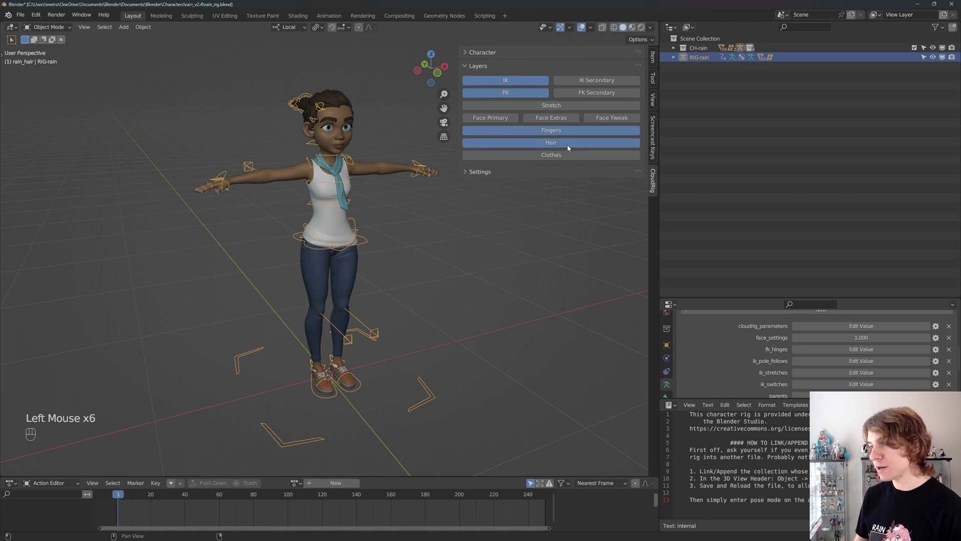
click(491, 118)
click(552, 117)
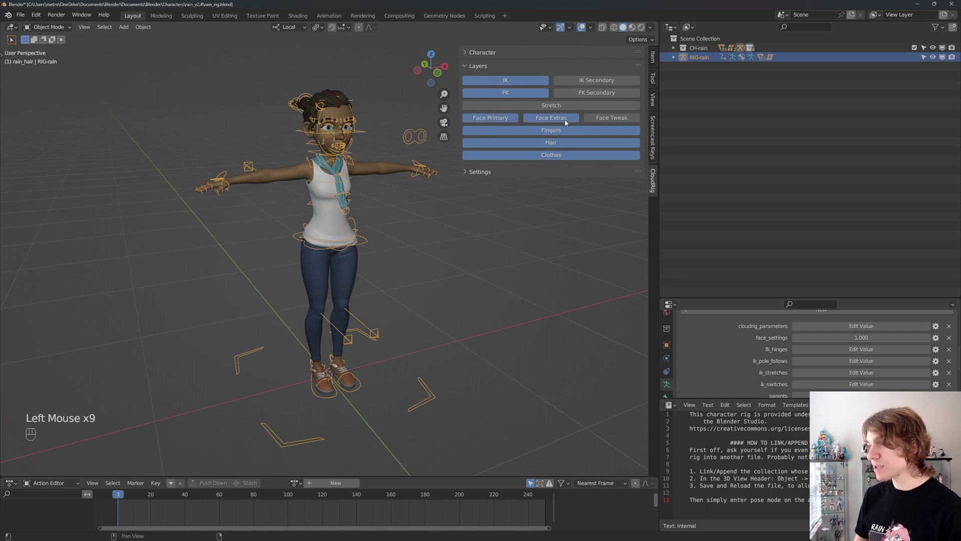
click(609, 118)
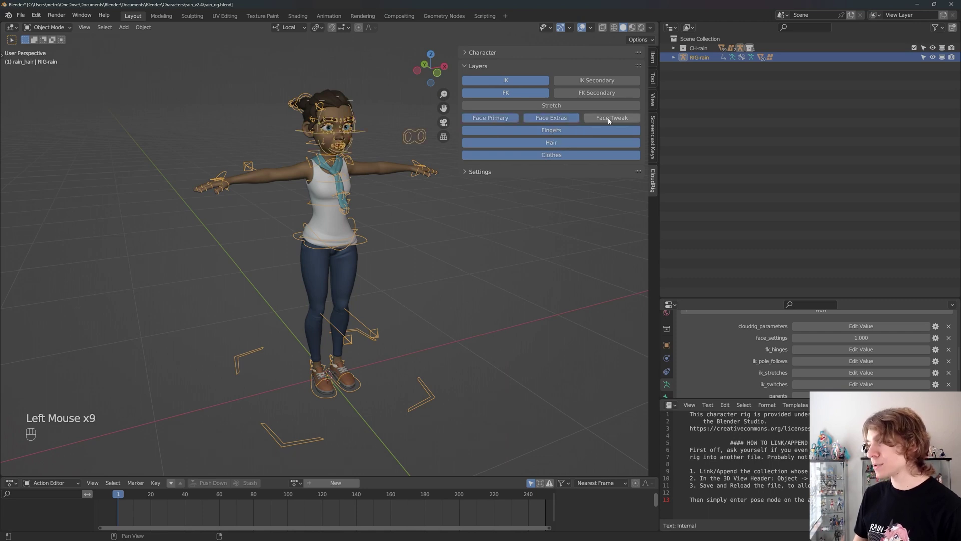
click(551, 106)
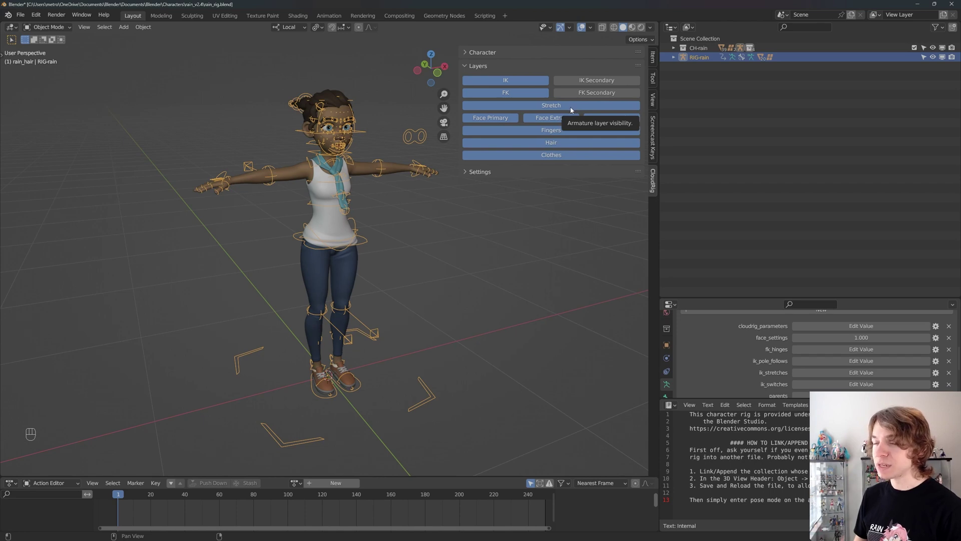
click(552, 105)
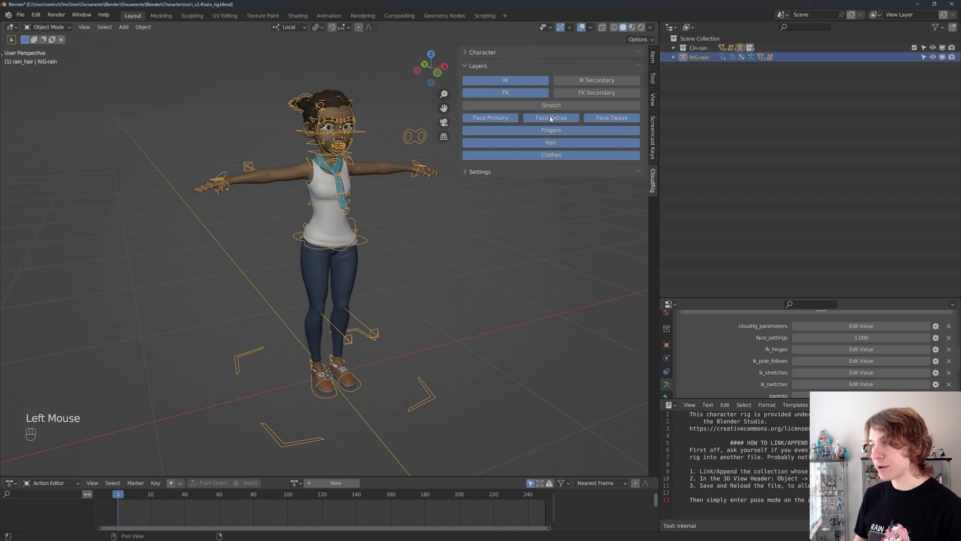
Step: Hide the face, finger and clothes layers, leaving IK, FK and Hair visible
click(552, 118)
click(490, 117)
click(611, 118)
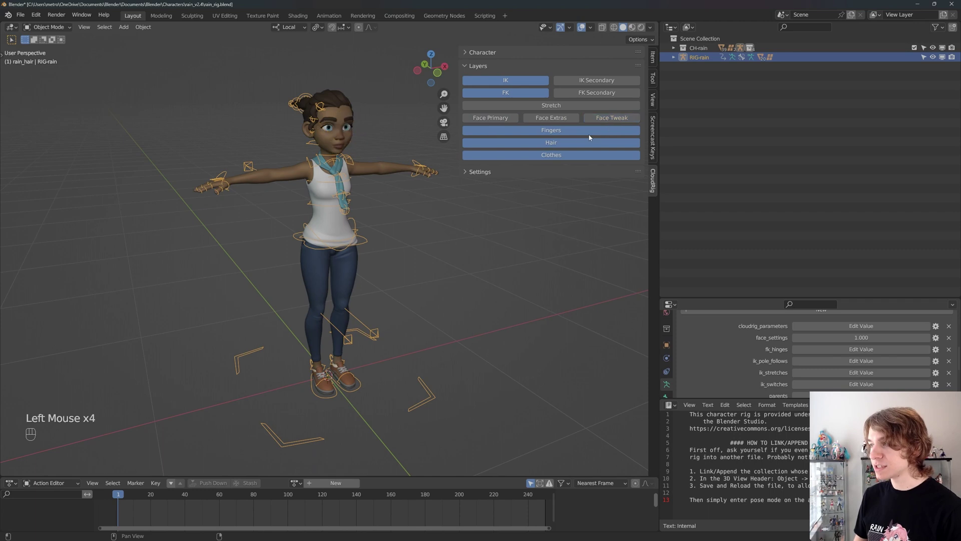
click(551, 130)
click(568, 156)
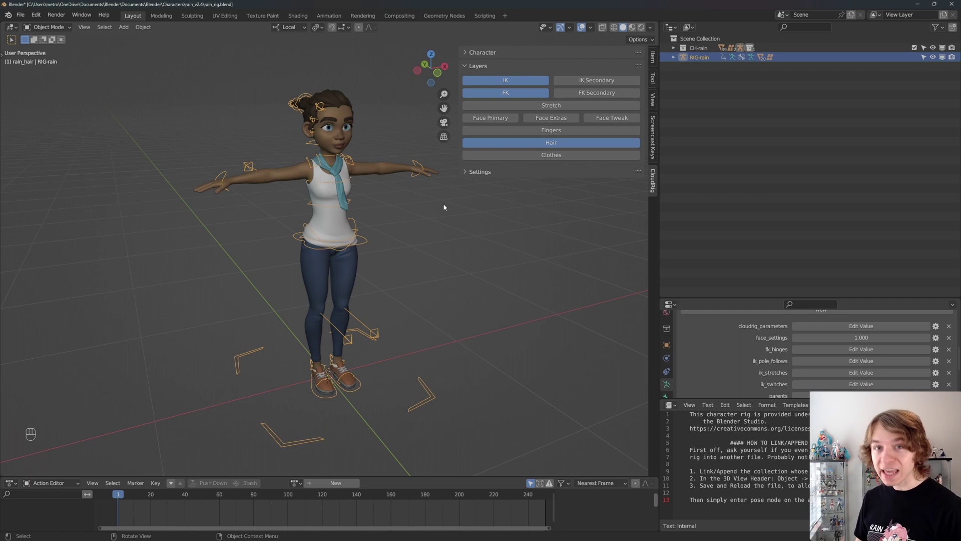
Step: Reselect the rig armature and list its Object, Edit and Pose modes
click(335, 183)
click(350, 154)
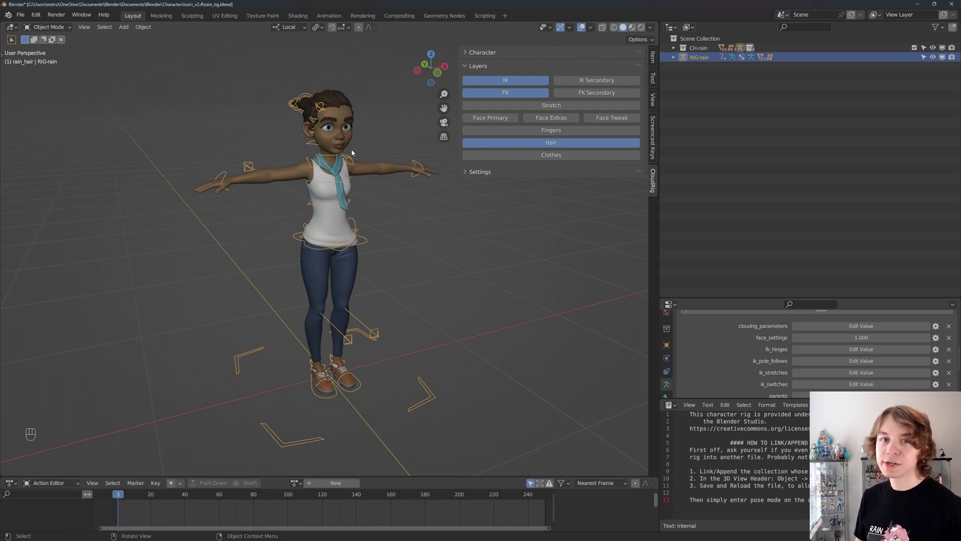
click(378, 147)
click(348, 160)
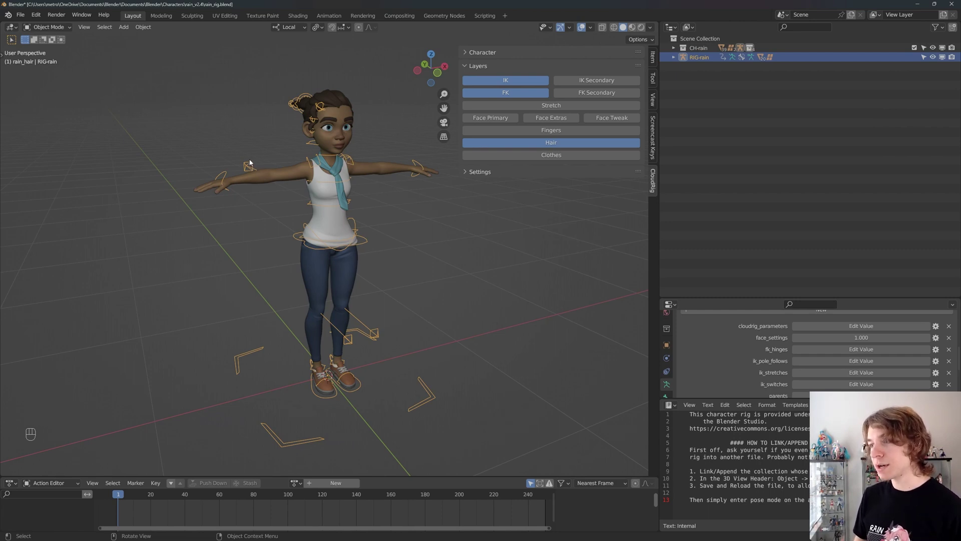
click(48, 28)
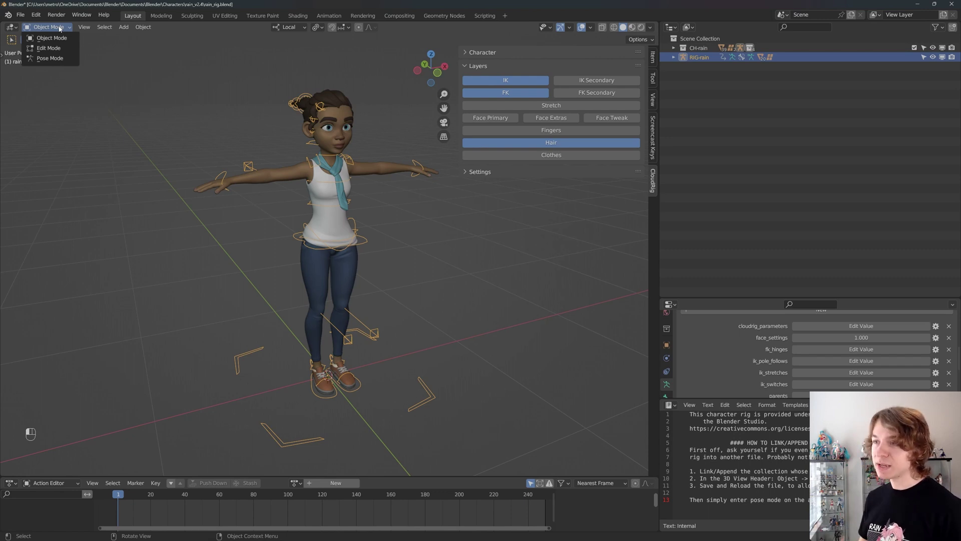
Step: Close the mode list without changing mode and deselect everything with Alt+A
click(45, 42)
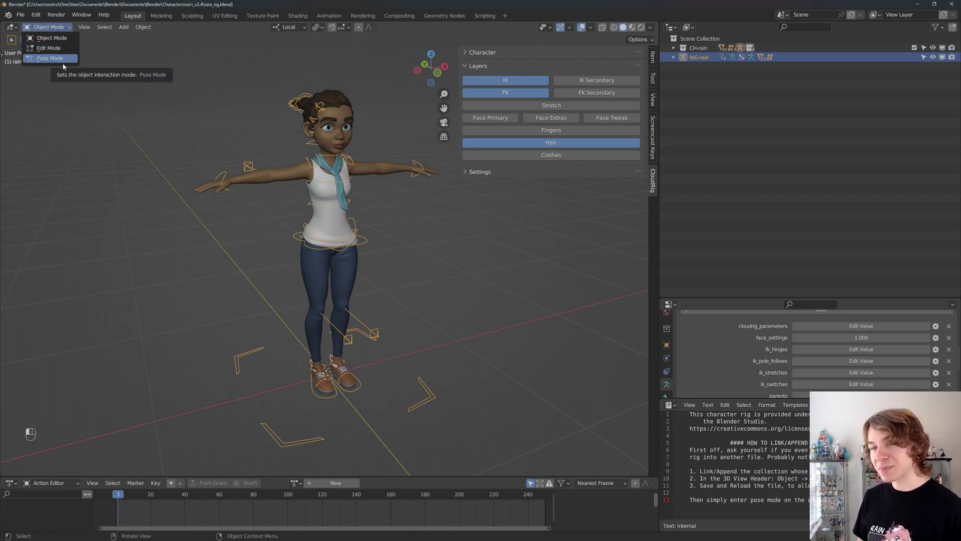
click(62, 65)
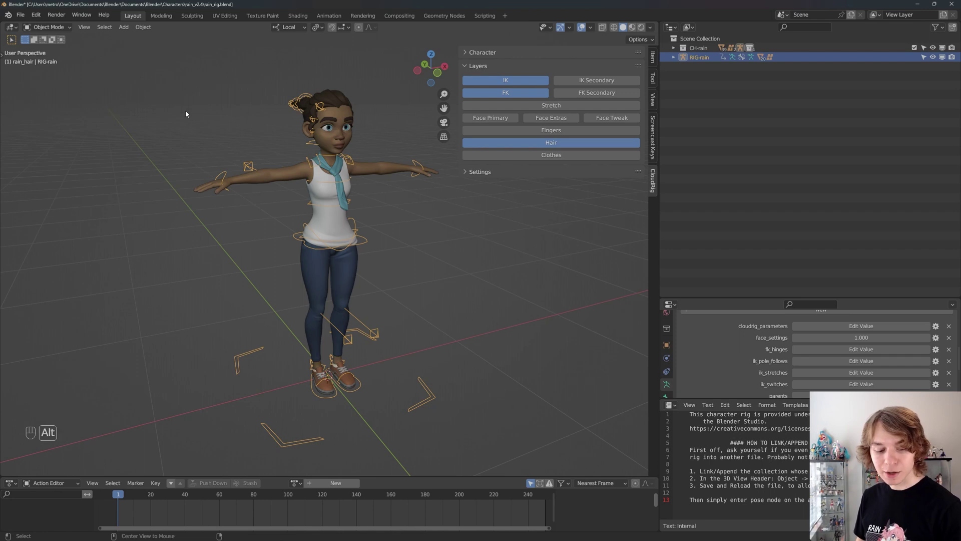
key(alt+a)
click(49, 27)
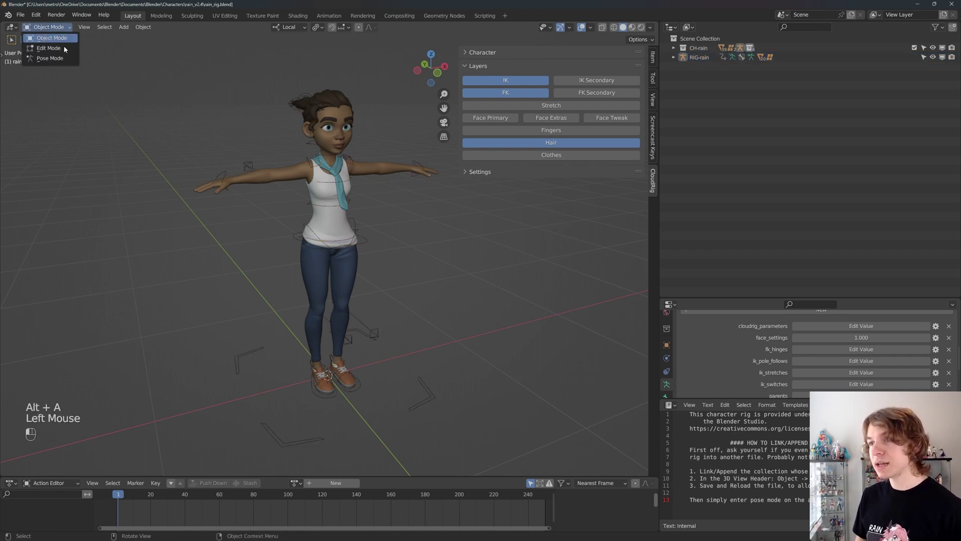
click(317, 141)
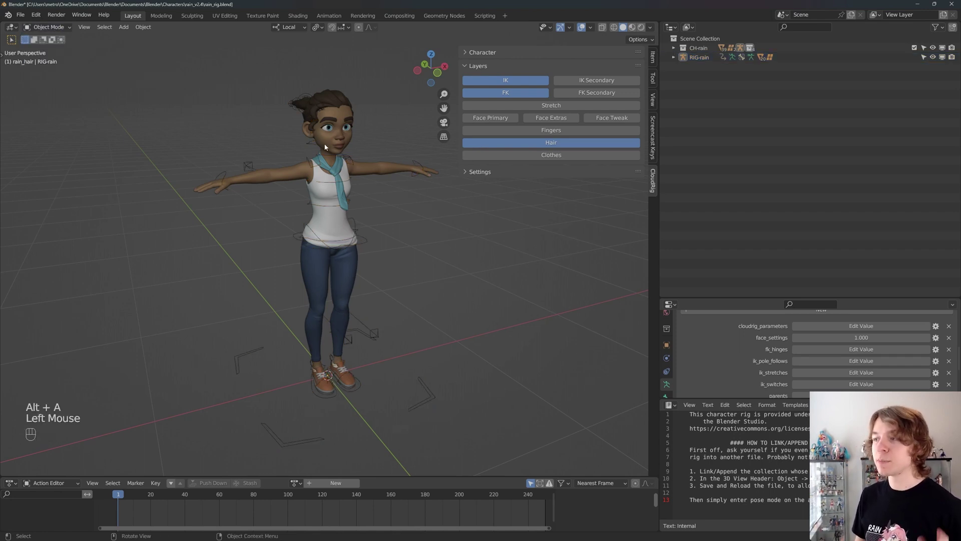
Step: Select the shirt mesh to check its modes, then reselect the RIG-rain armature
click(319, 174)
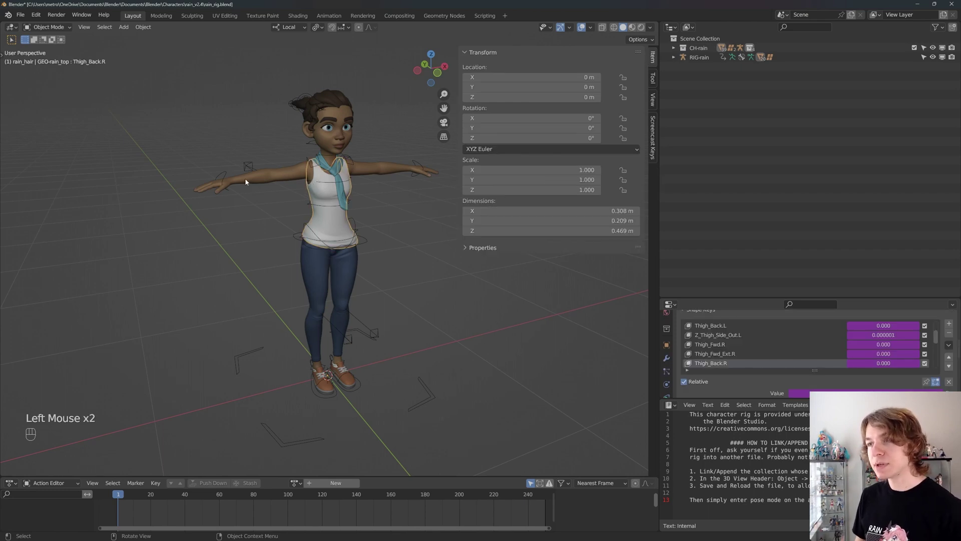
click(58, 28)
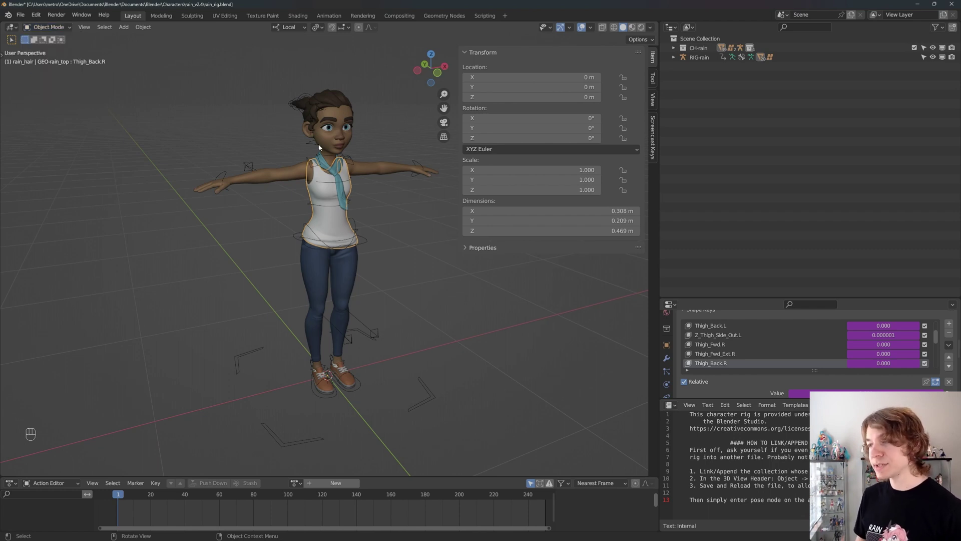
click(347, 158)
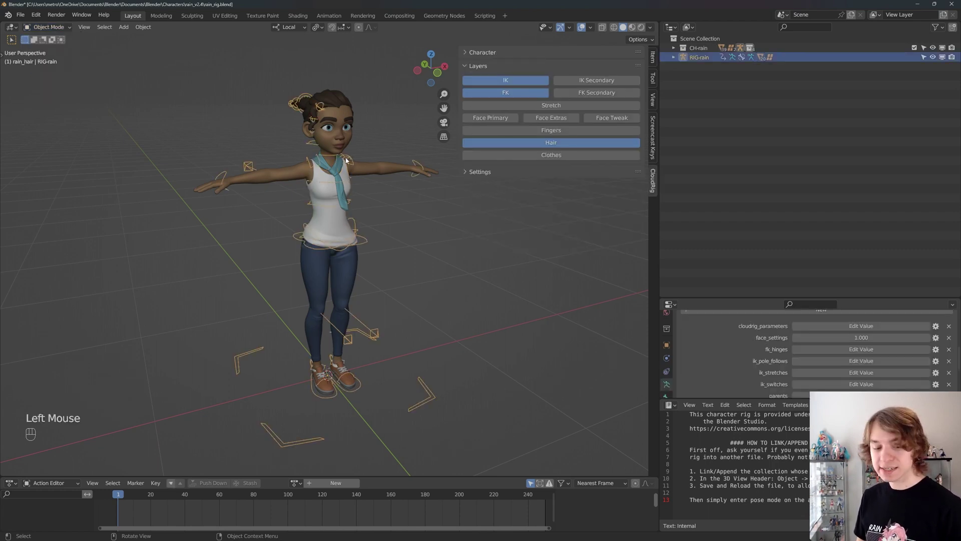
key(alt+a)
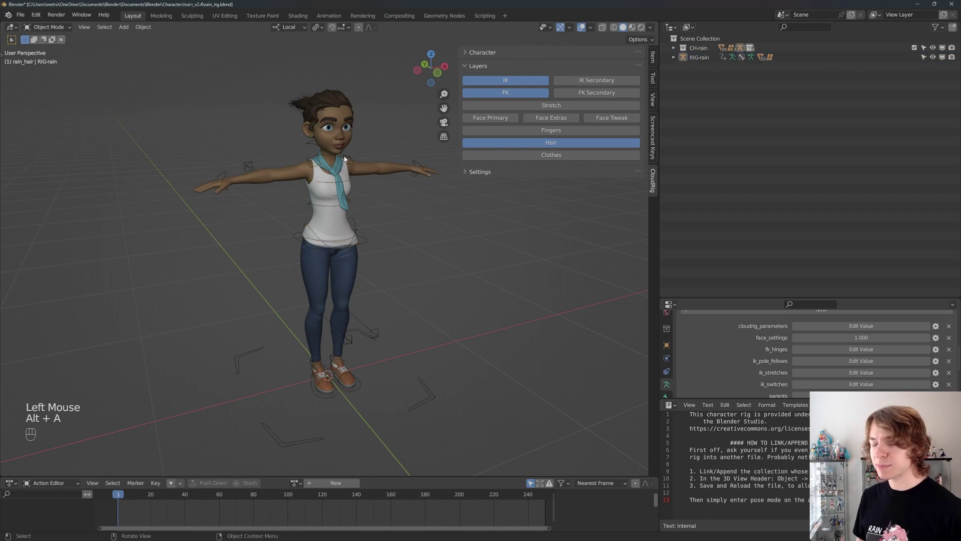
click(344, 159)
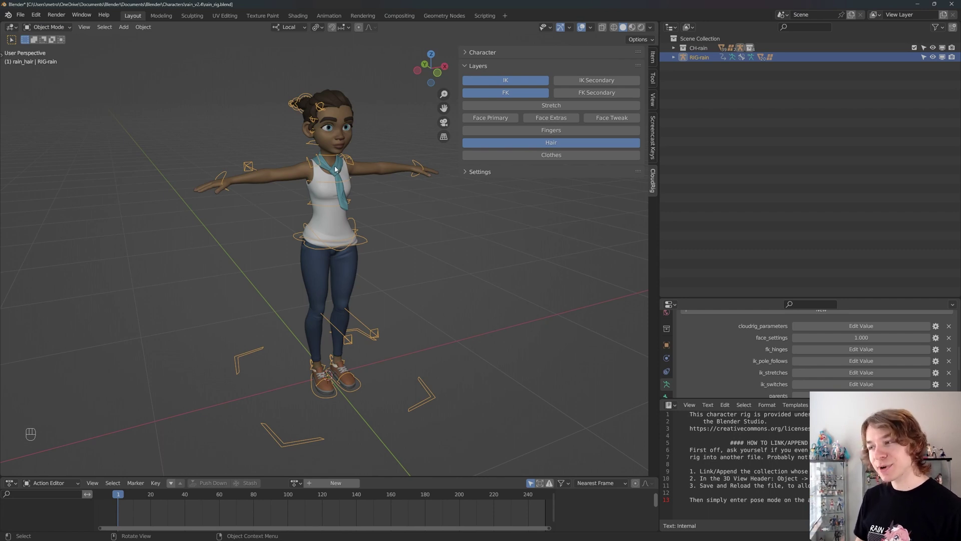
Step: Toggle RIG-rain between Object and Pose Mode with Ctrl+Tab, ending in Pose Mode
key(ctrl+Tab)
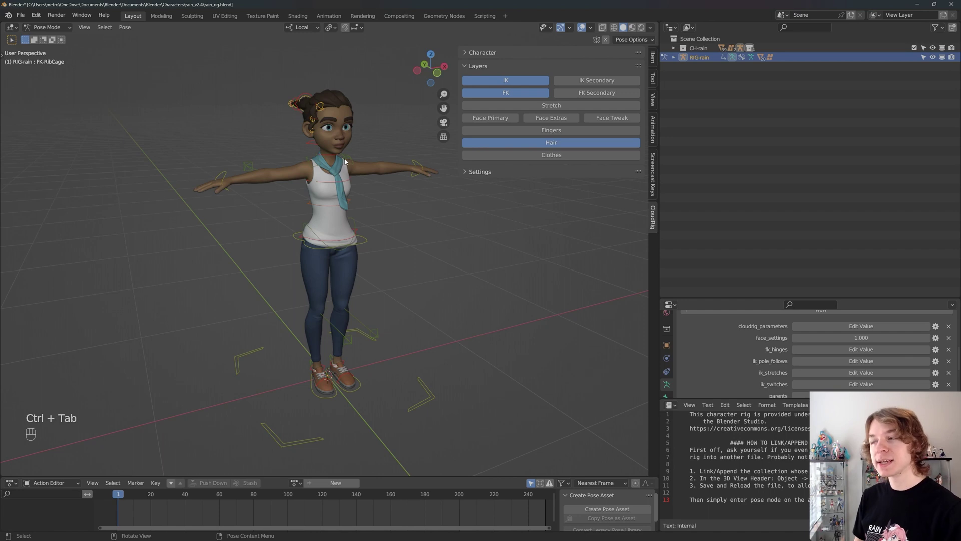
key(ctrl+Tab)
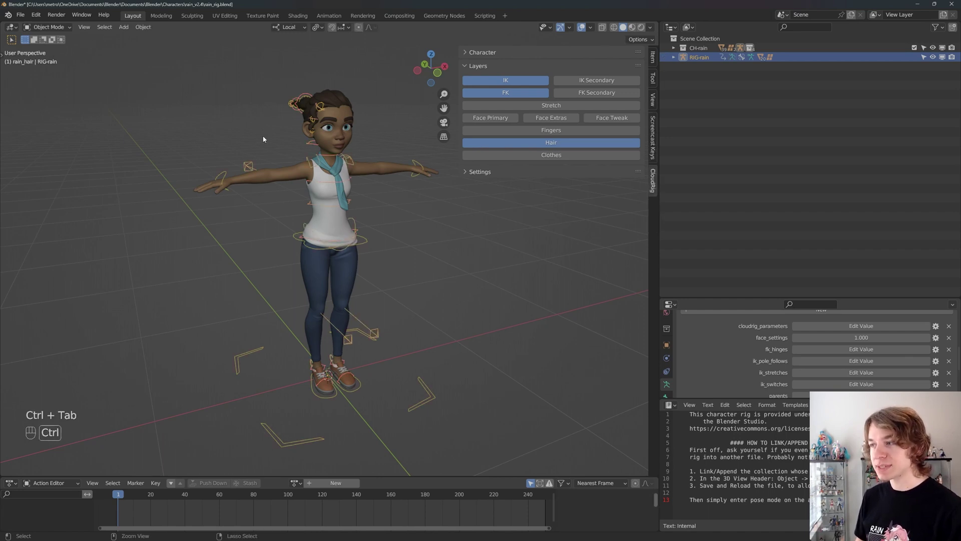
key(ctrl+Tab)
key(ctrl+Tab)
key(ctrl+Tab)
key(ctrl+Tab)
key(ctrl+Tab)
key(ctrl+Tab)
key(ctrl+Tab)
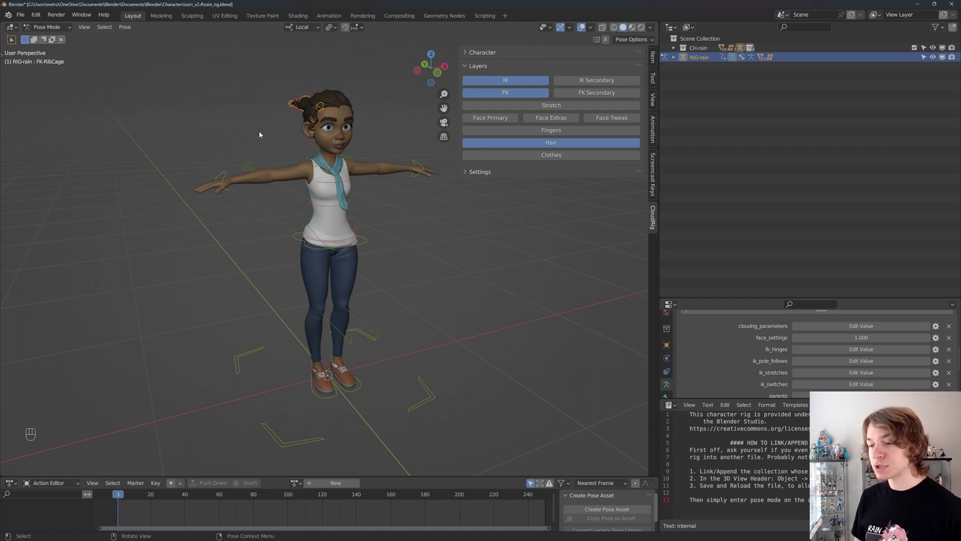
key(ctrl+Tab)
key(ctrl+Tab)
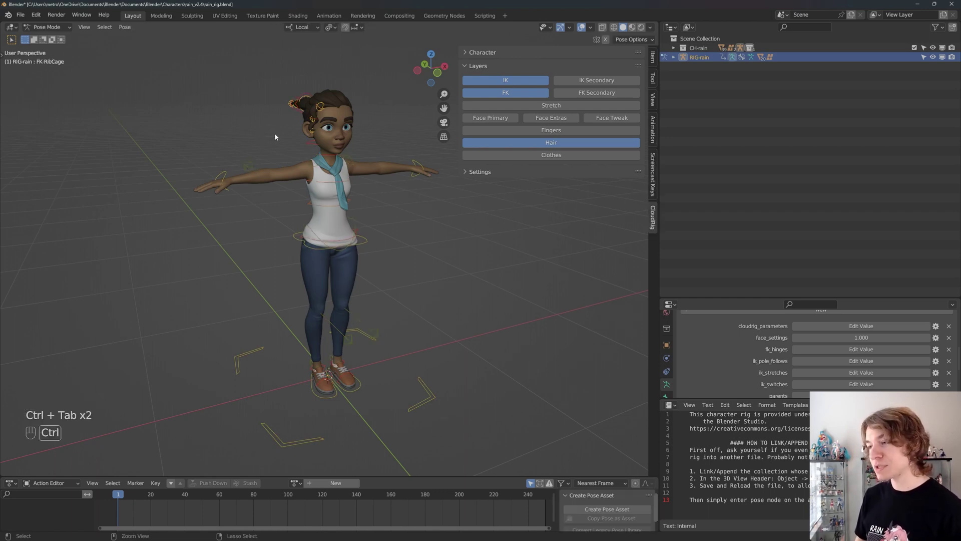
key(ctrl+Tab)
key(ctrl+Tab)
key(ctrl+Tab)
key(ctrl+Tab)
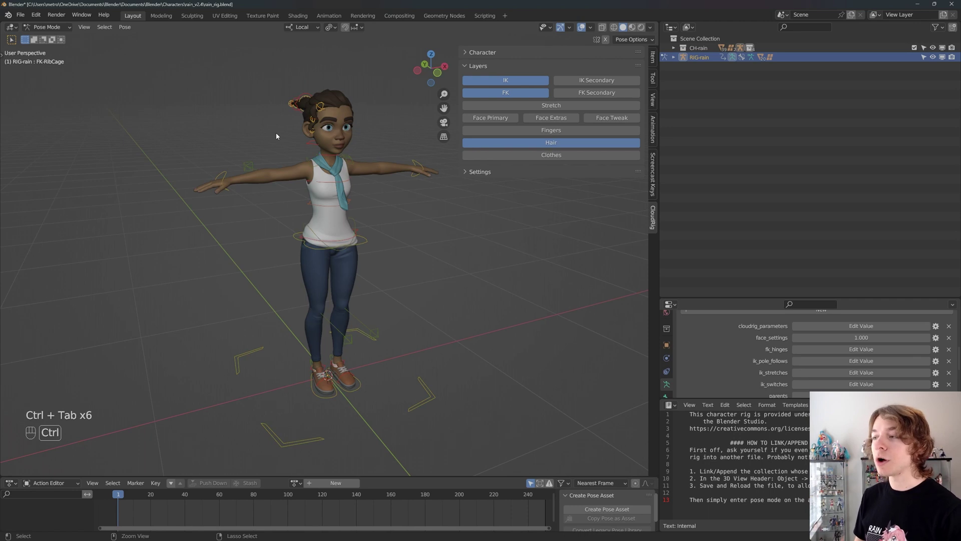
key(ctrl+Tab)
key(ctrl+Tab)
key(ctrl+Tab)
key(ctrl+Tab)
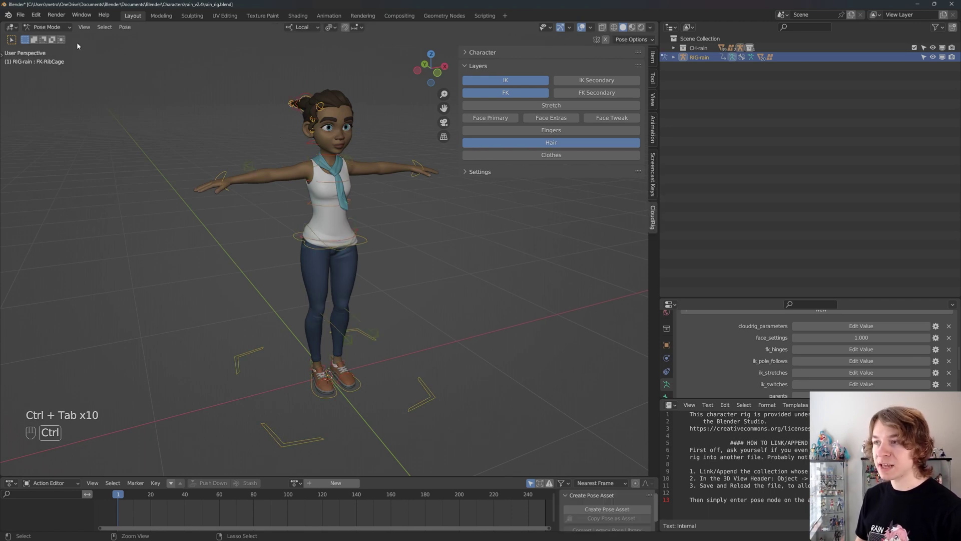
key(ctrl+Tab)
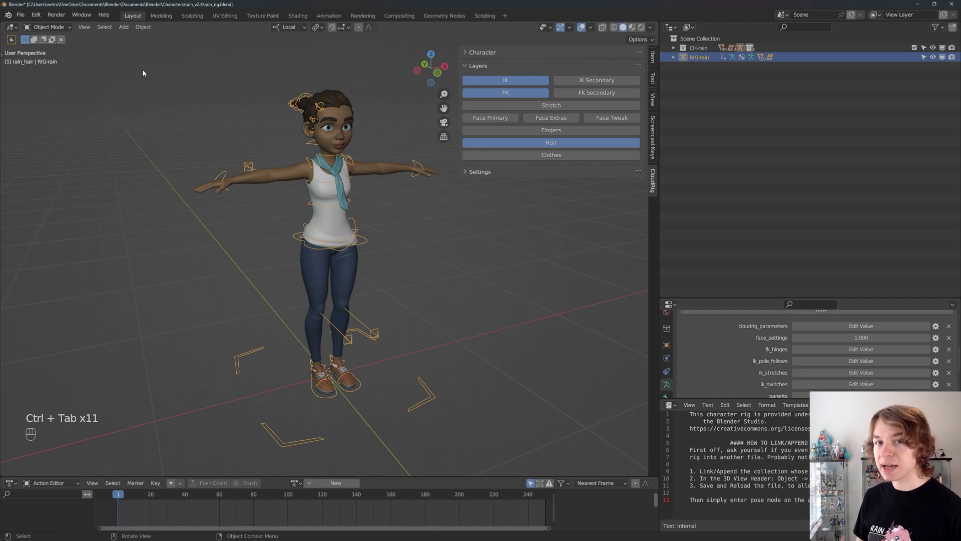
click(356, 236)
key(ctrl+Tab)
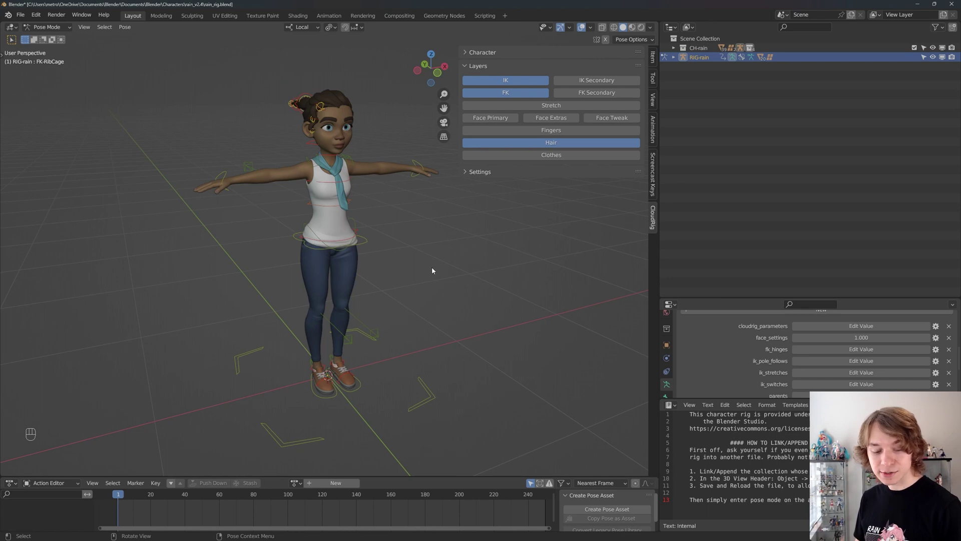
Step: Keyframe location, rotation and scale on all rig controllers at frame 1
key(a)
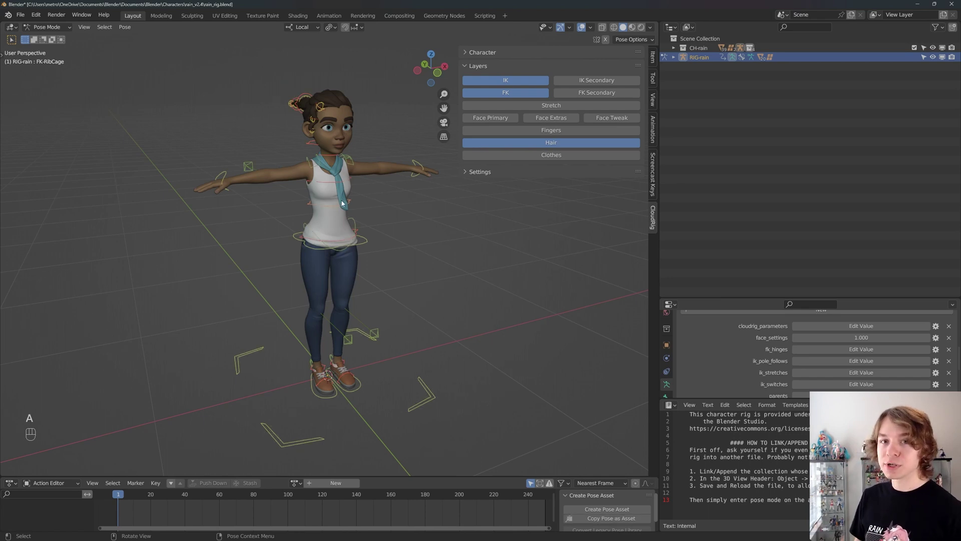
key(i)
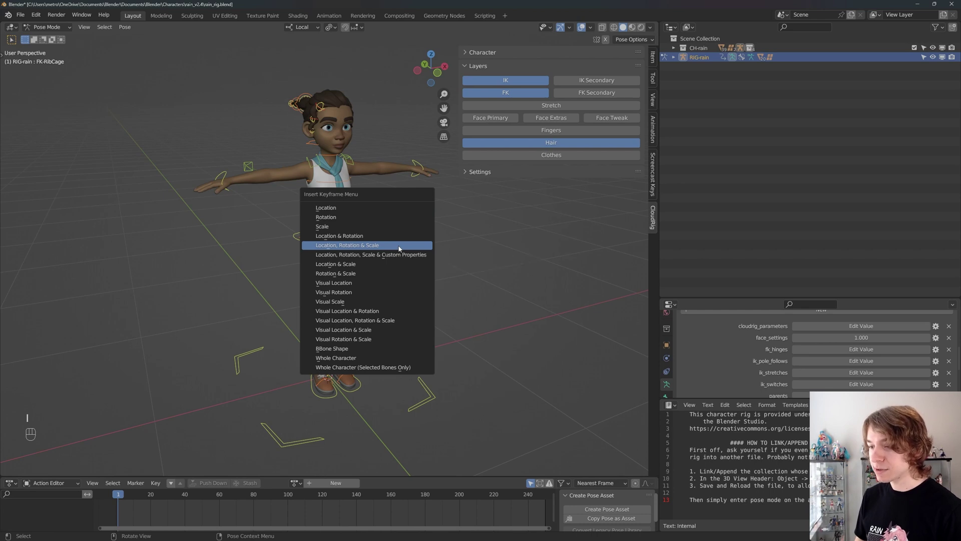
click(399, 248)
Step: Switch the bottom panel to the Timeline and turn on auto-keying
click(11, 483)
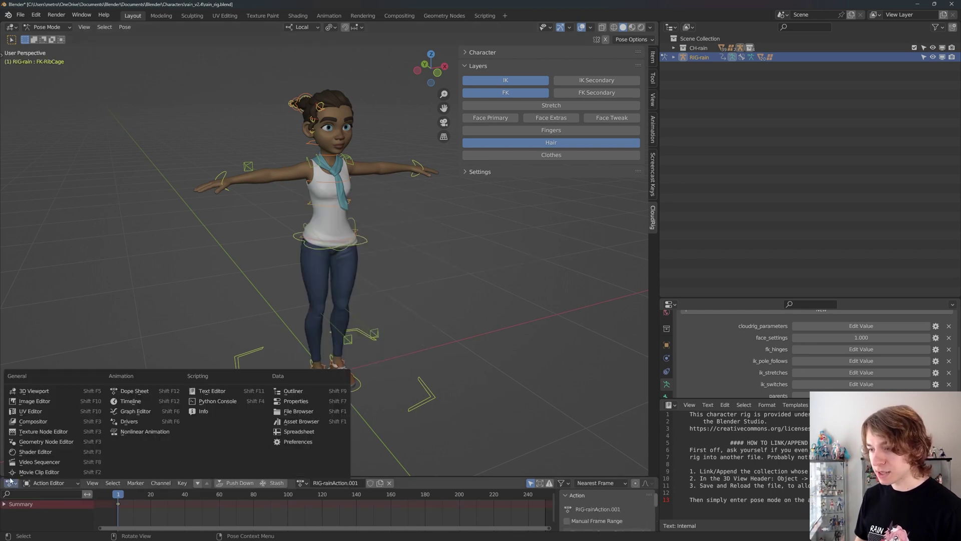
click(149, 403)
click(292, 483)
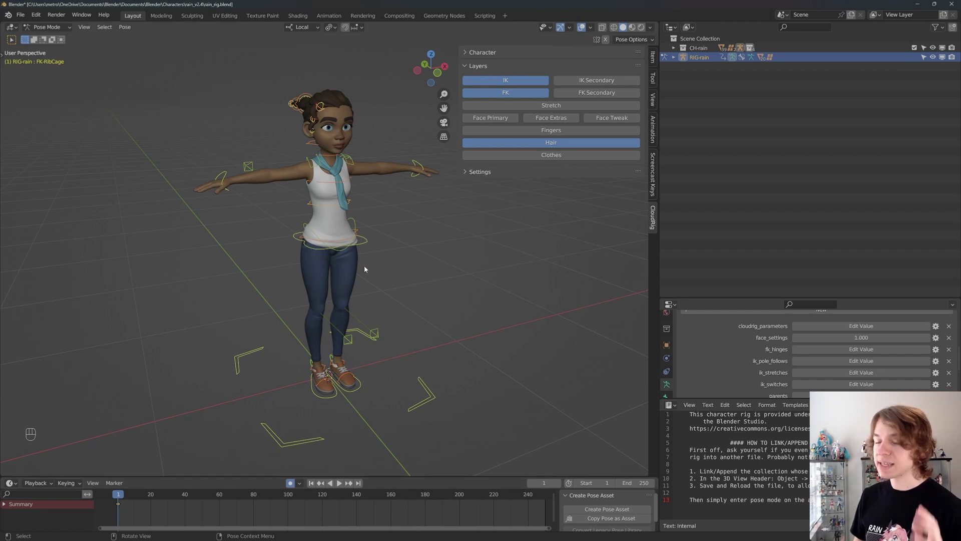
middle_drag(247, 215, 350, 224)
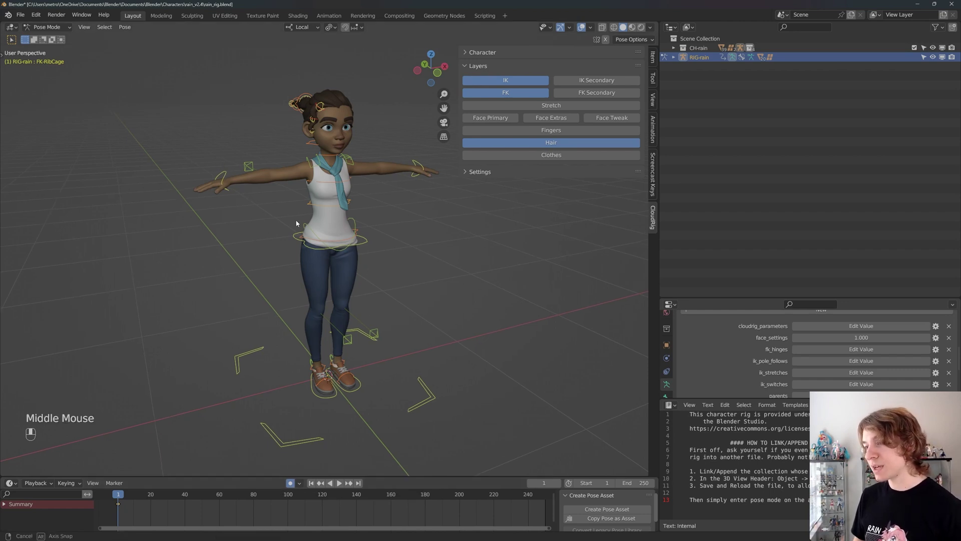
Step: Lower the pelvis controller so the character's knees bend
click(369, 242)
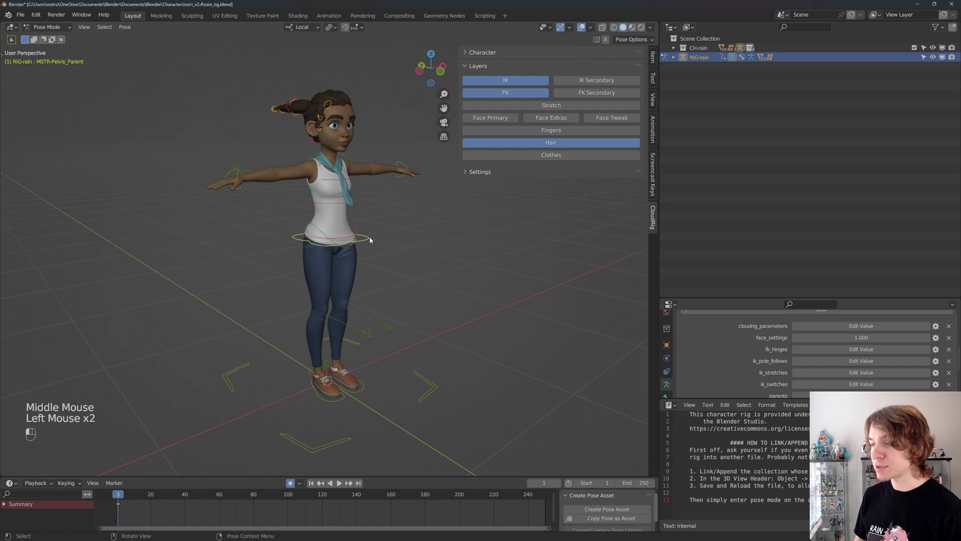
click(372, 239)
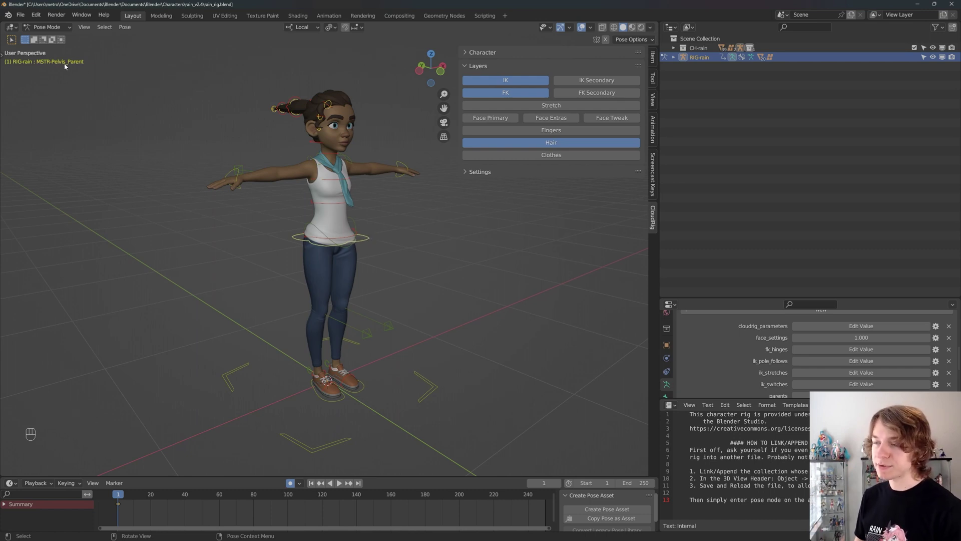
key(g)
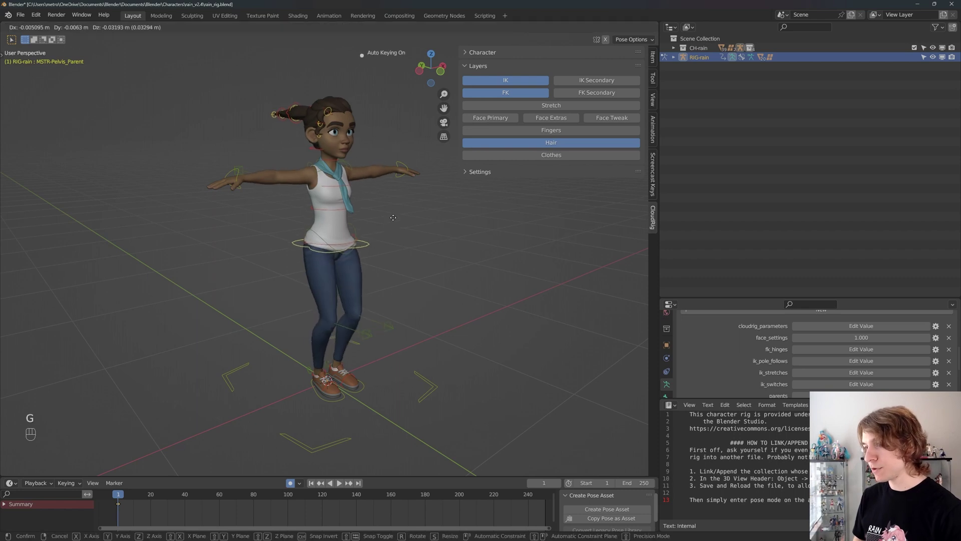
Step: Move the right hand controller lower and forward in front of the chest
click(254, 172)
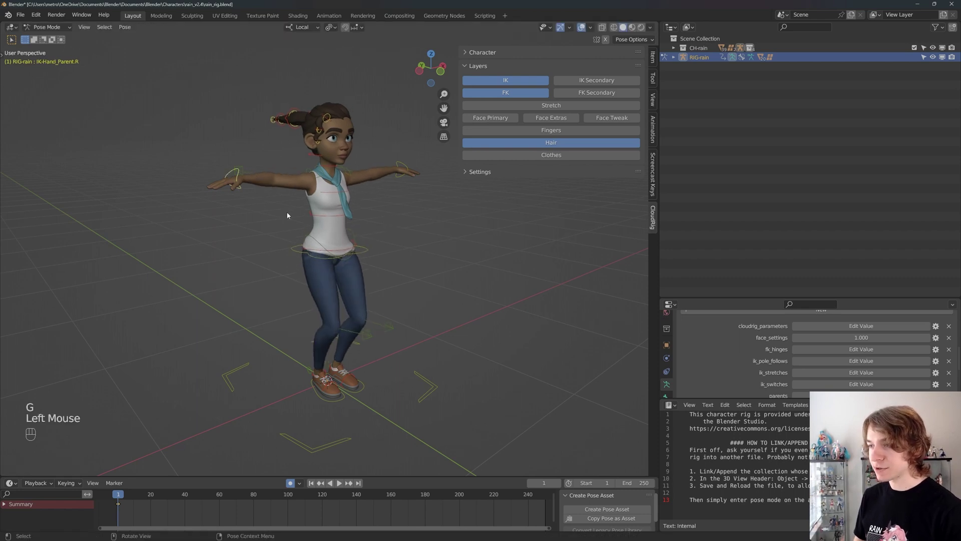
key(g)
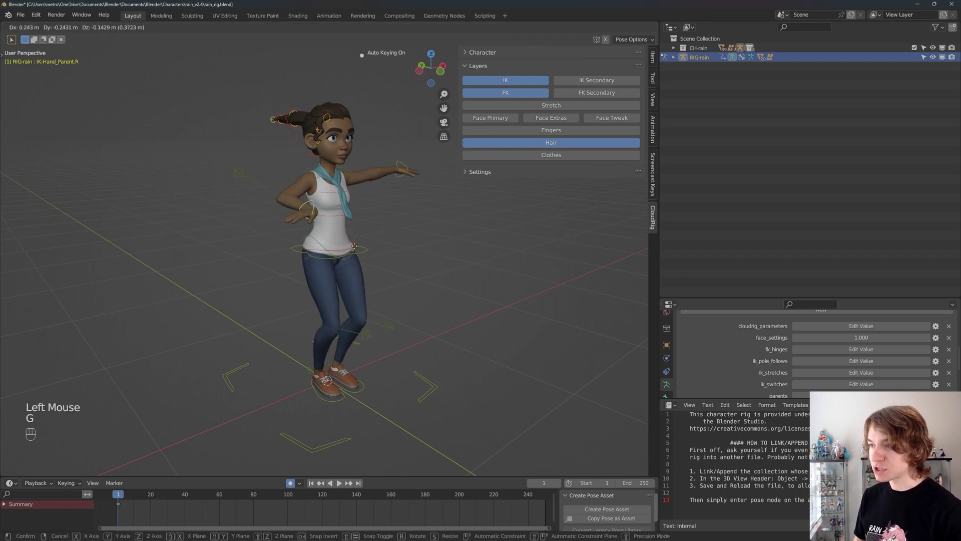
click(362, 241)
key(g)
click(395, 238)
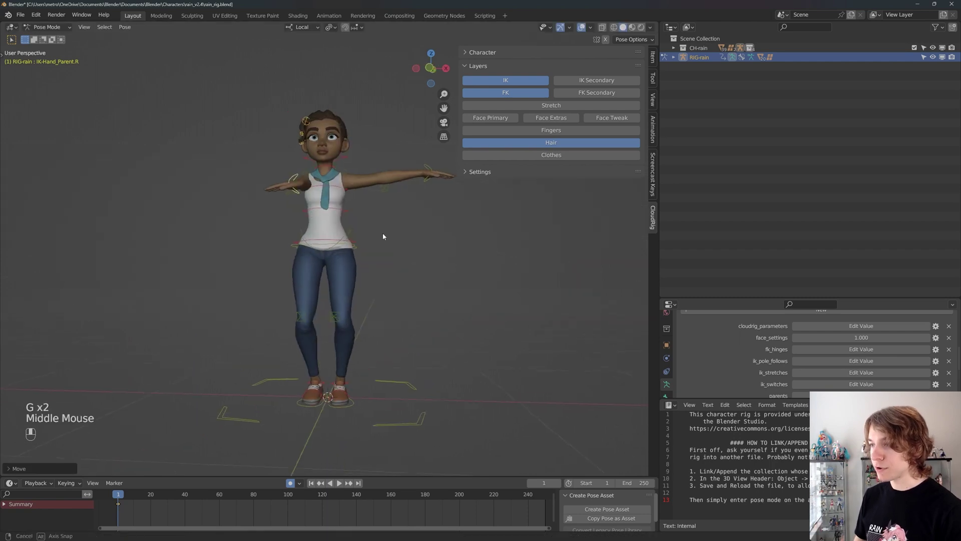
mouse_move(394, 237)
middle_down()
mouse_move(382, 233)
mouse_move(469, 242)
middle_up()
Step: Rotate the right hand controller so it angles toward the body
key(r)
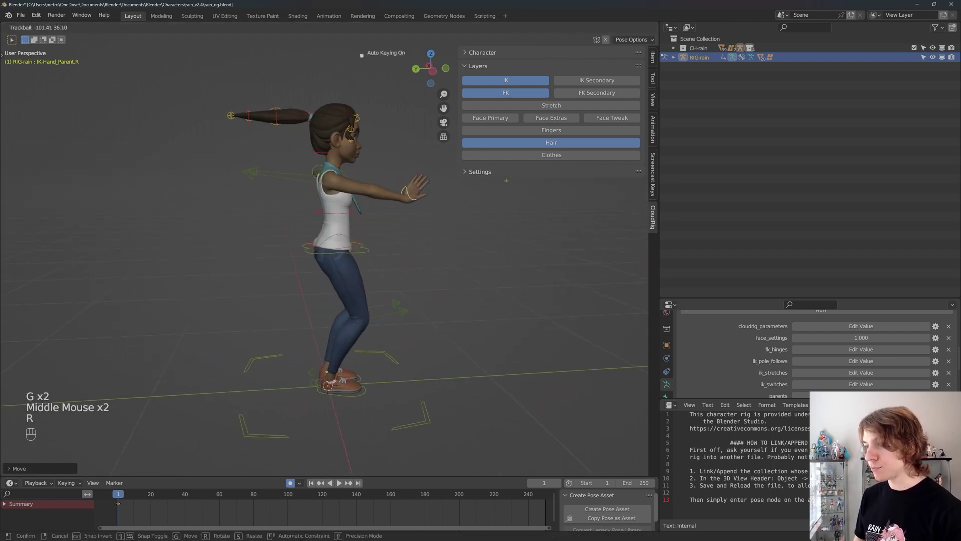
click(526, 231)
mouse_move(538, 230)
middle_down()
mouse_move(412, 215)
mouse_move(387, 225)
middle_up()
key(r)
key(r)
key(r)
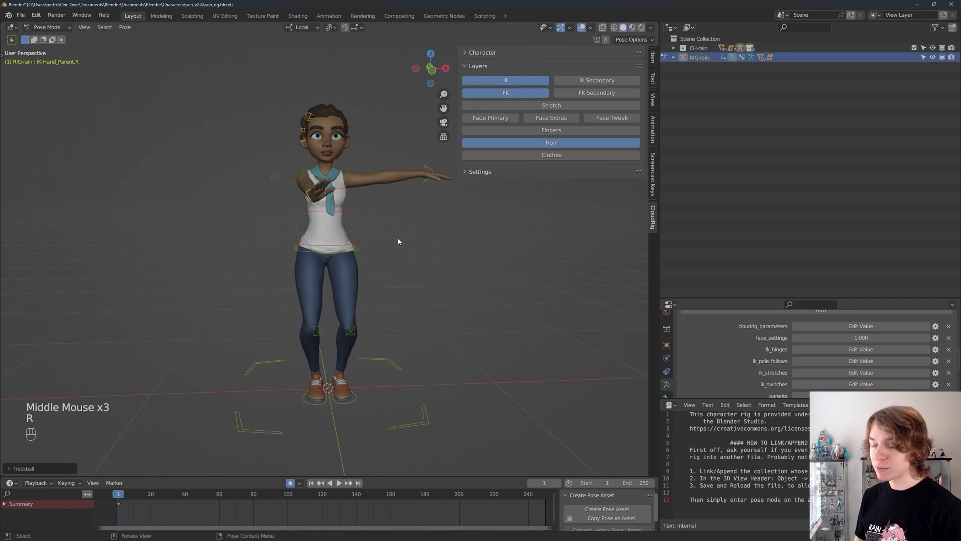
key(r)
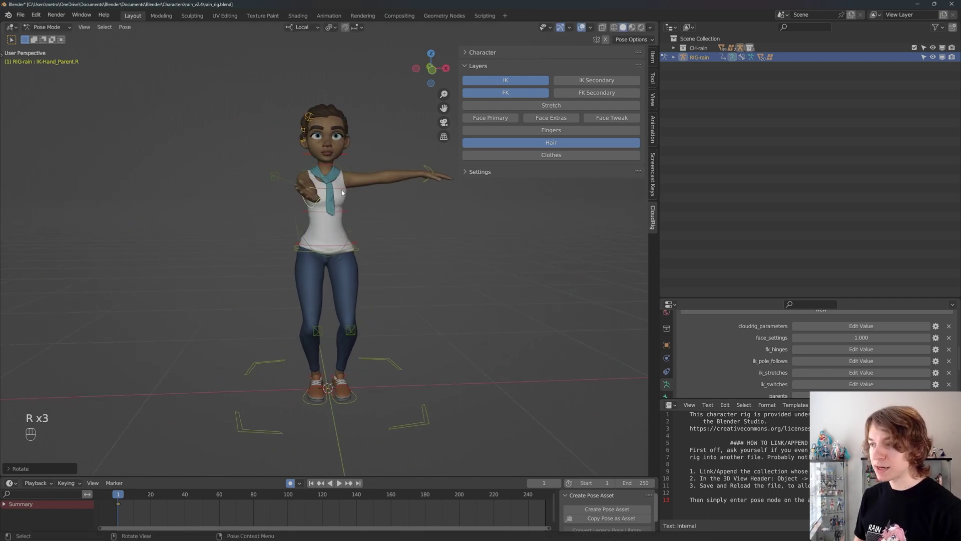
key(r)
key(r)
click(388, 203)
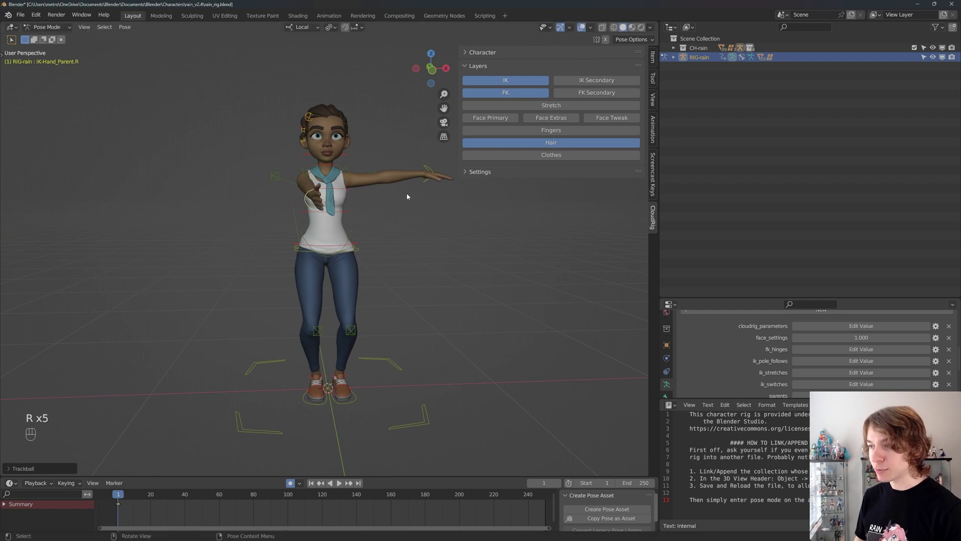
key(r)
mouse_move(406, 194)
middle_down()
mouse_move(387, 211)
mouse_move(409, 205)
middle_up()
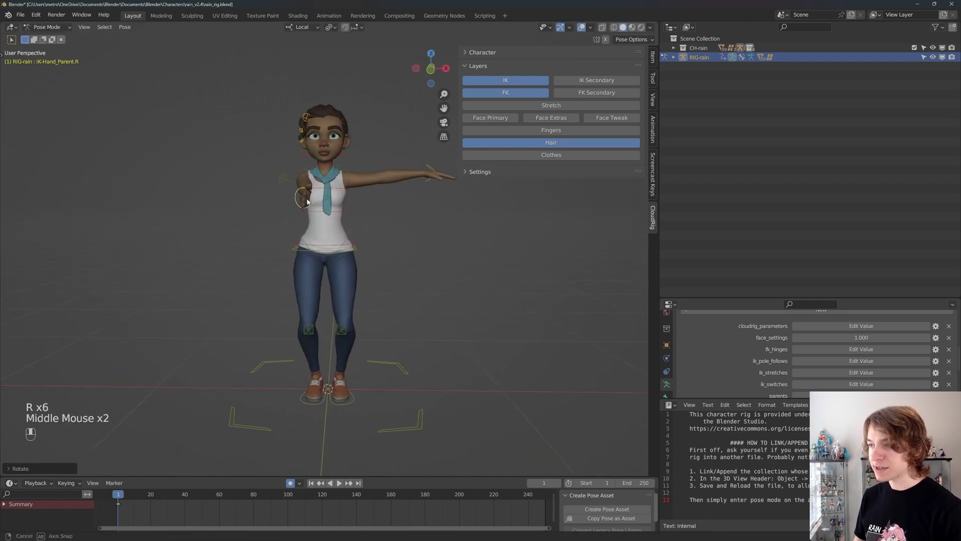
middle_drag(345, 206, 371, 211)
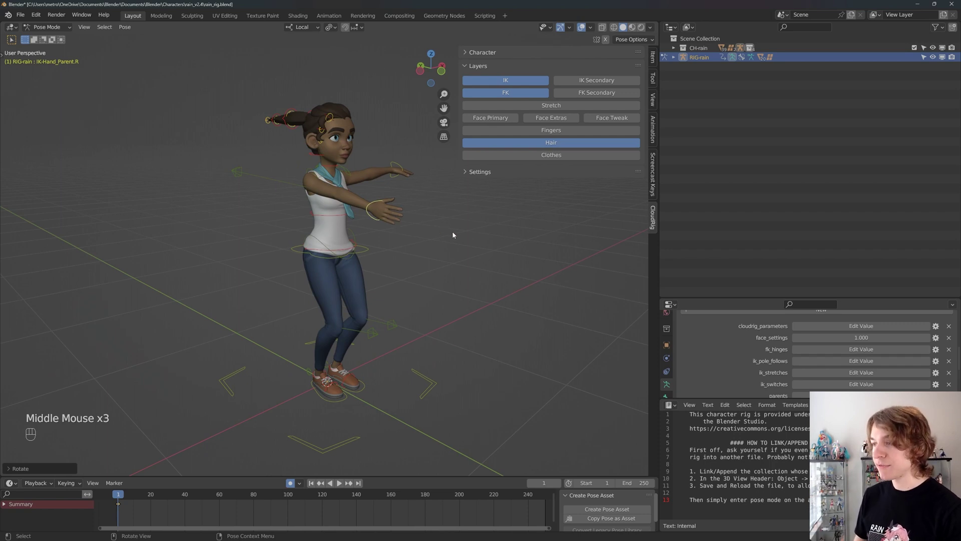
Step: Try scaling the right hand, cancel to keep its size, then select another controller
key(s)
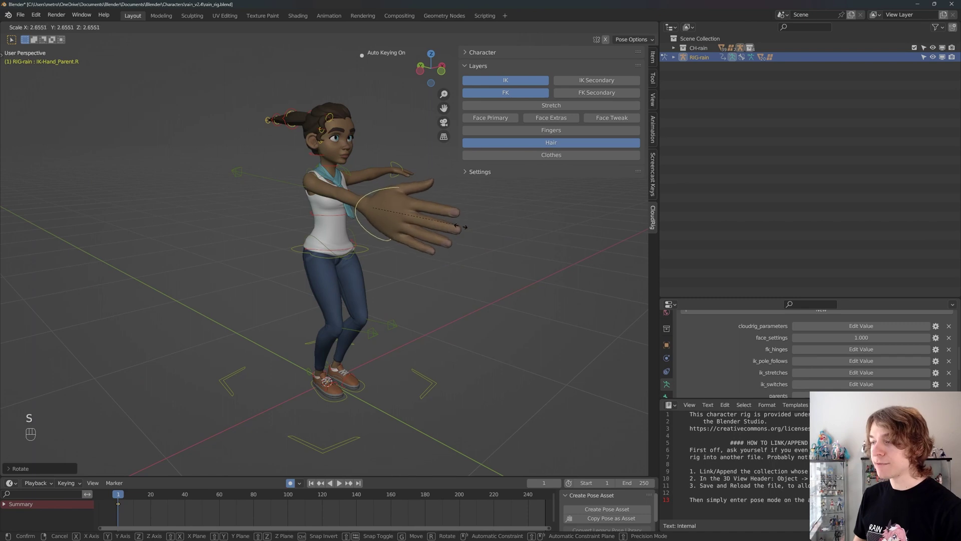
right_click(464, 225)
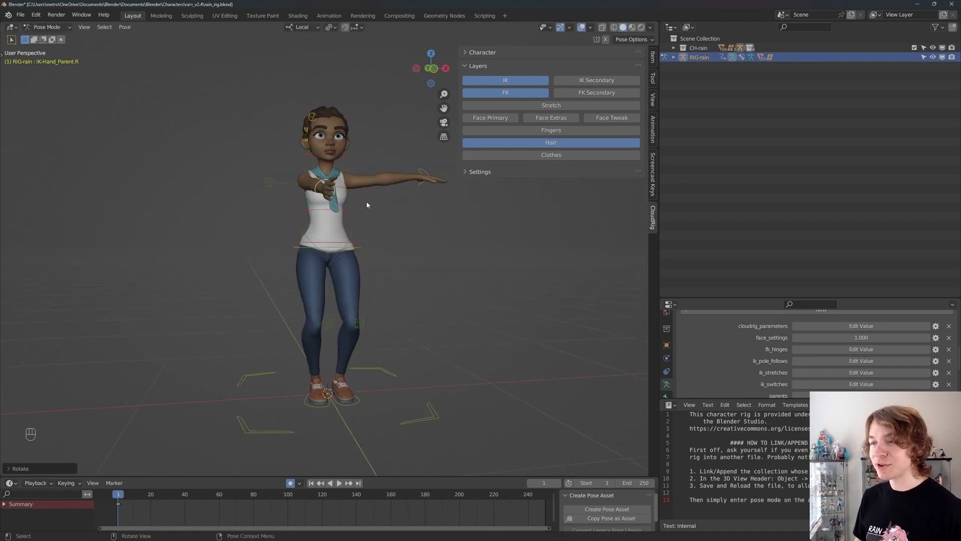
middle_drag(447, 198, 432, 217)
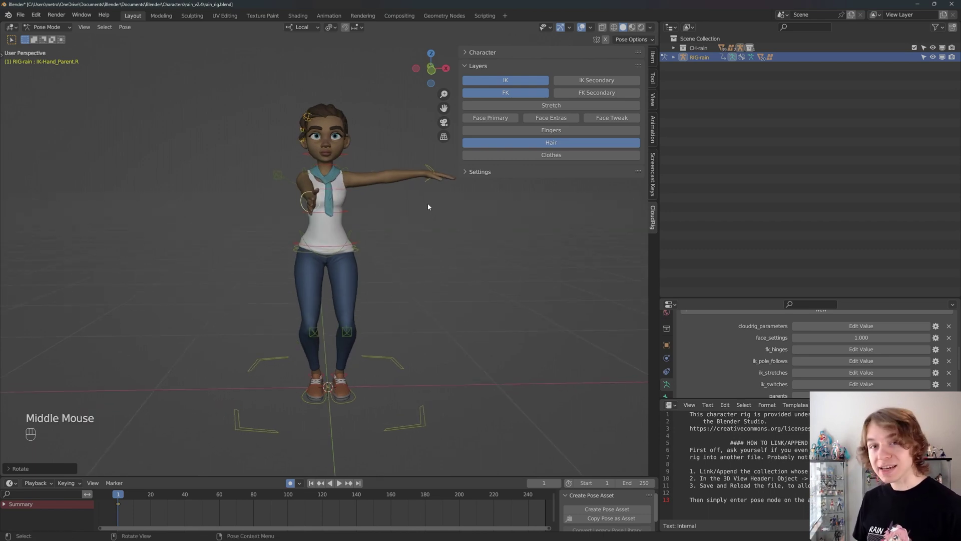
middle_drag(427, 203, 413, 187)
click(409, 164)
Step: Rotate and lower the left hand controller down to the character's side
key(g)
click(409, 163)
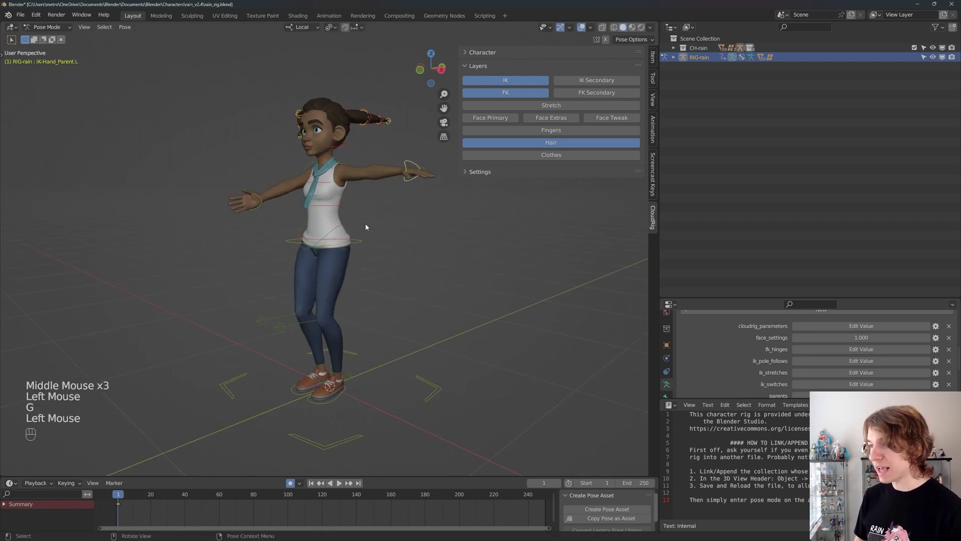
middle_drag(365, 223, 353, 225)
key(g)
key(r)
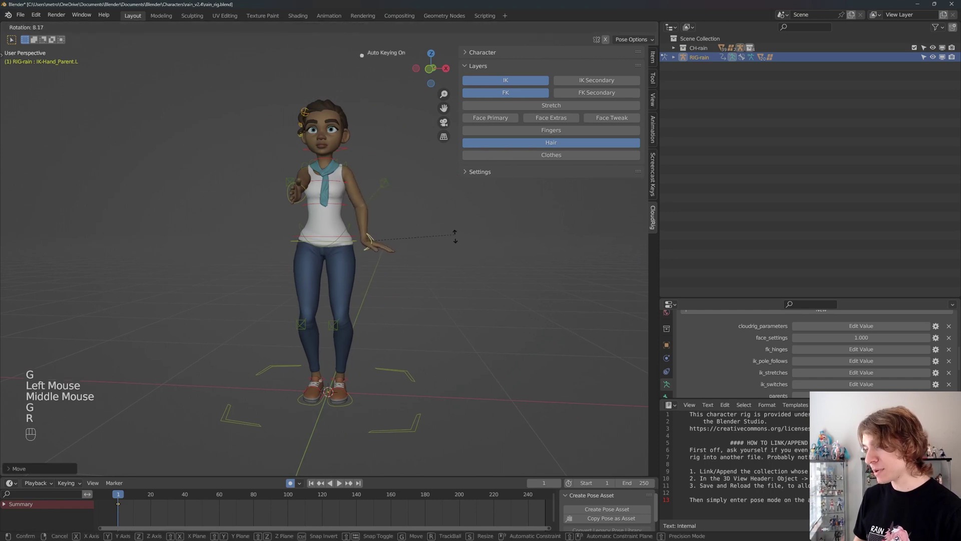
click(408, 317)
key(g)
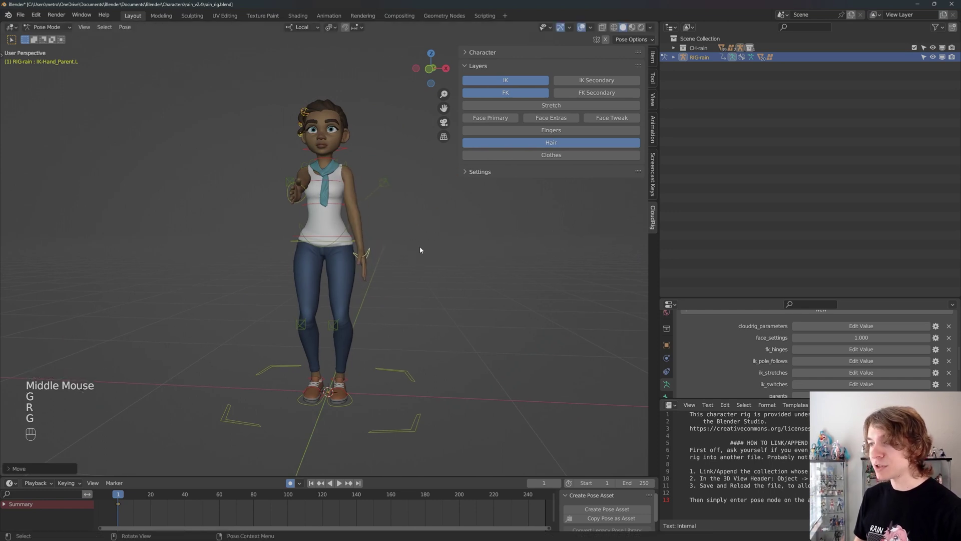
middle_drag(420, 246, 346, 253)
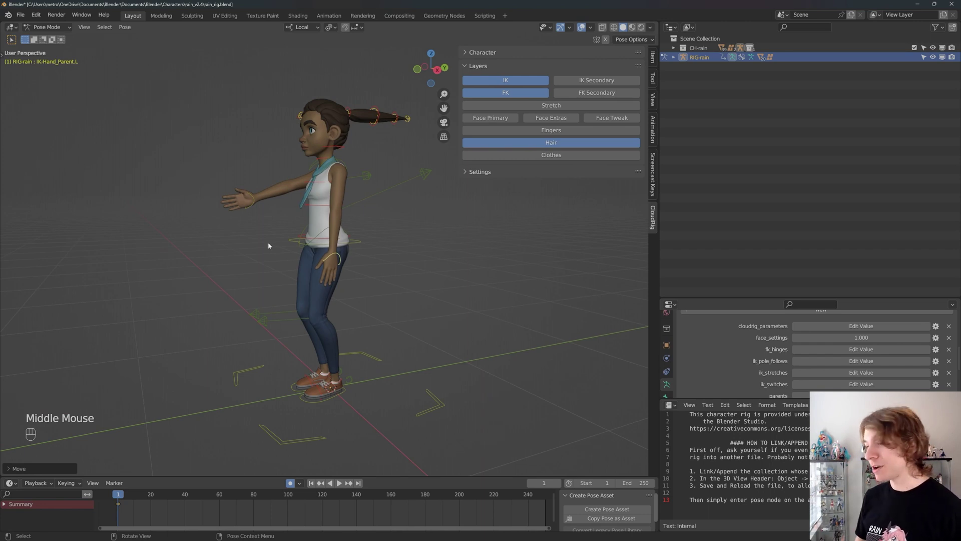
middle_drag(387, 269, 391, 271)
Step: Move the left foot controller forward along local X and Z into a stride
click(324, 394)
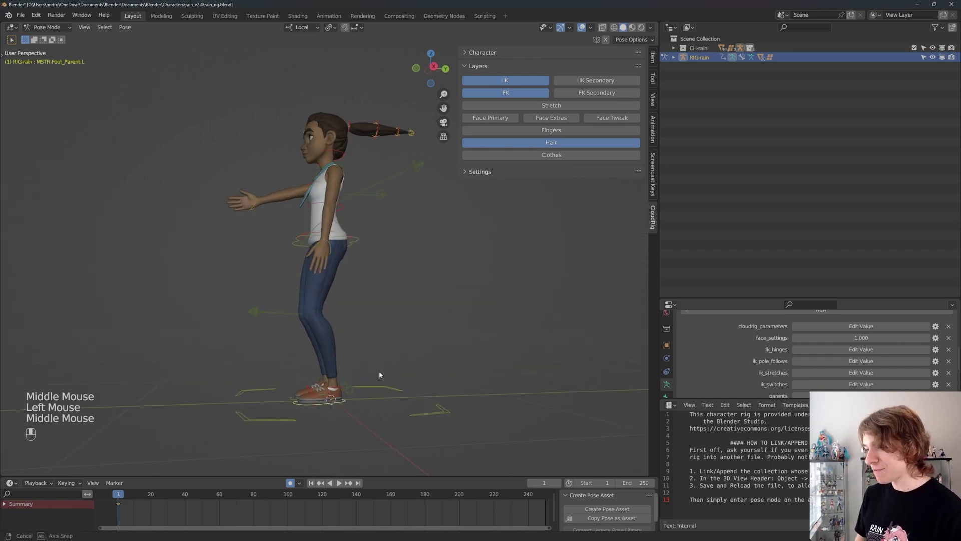
mouse_move(379, 370)
middle_down()
mouse_move(403, 388)
mouse_move(392, 382)
mouse_move(403, 374)
middle_up()
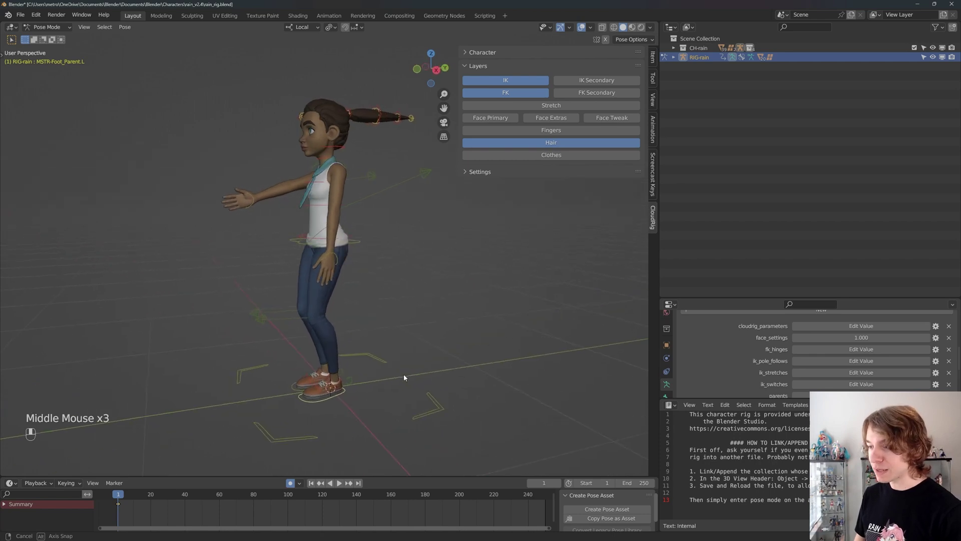
key(g)
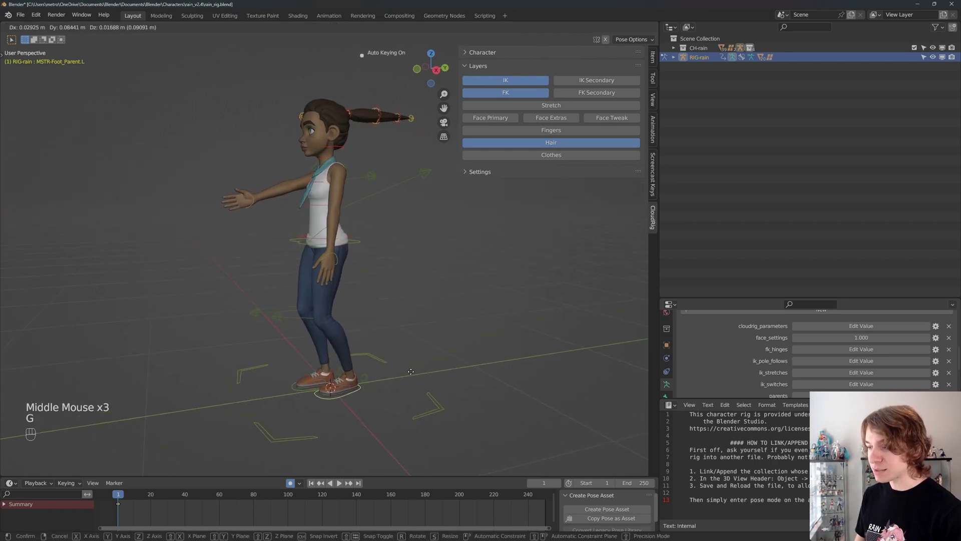
key(x)
key(x)
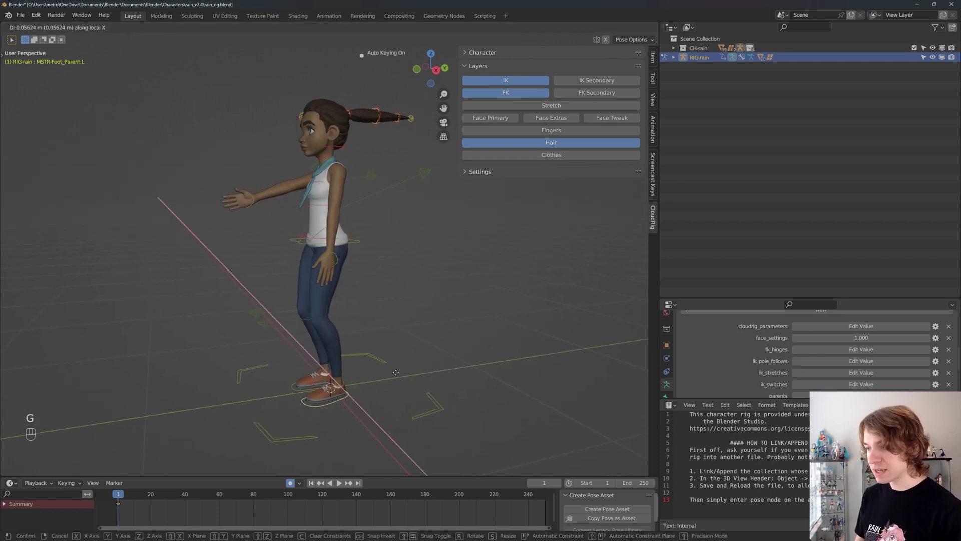
key(z)
key(z)
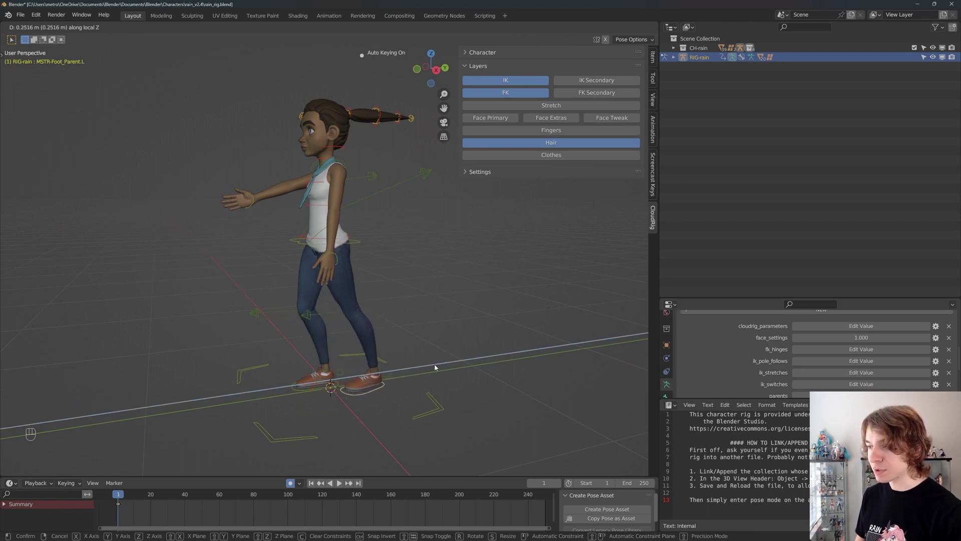
click(383, 331)
Step: Shift the pelvis controller to match the new stride
click(357, 239)
key(g)
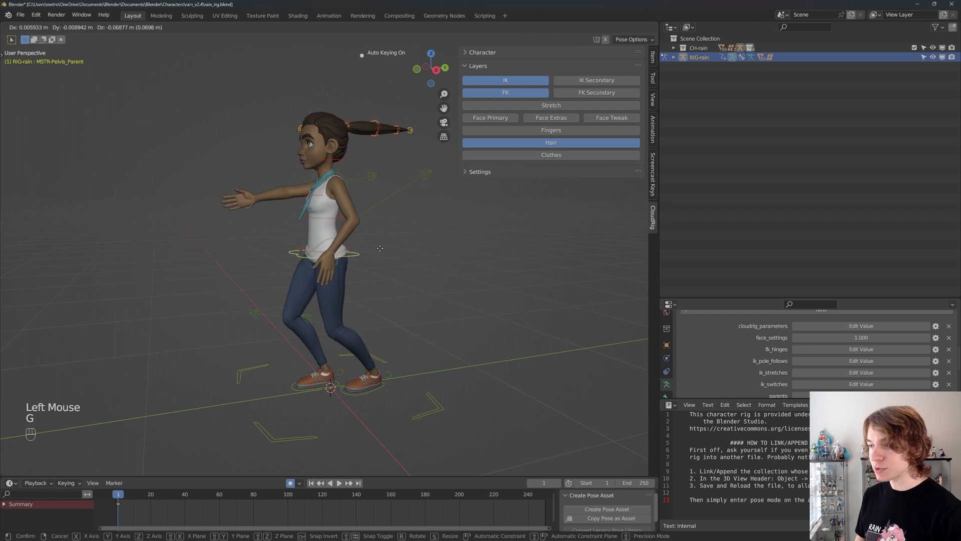
click(447, 249)
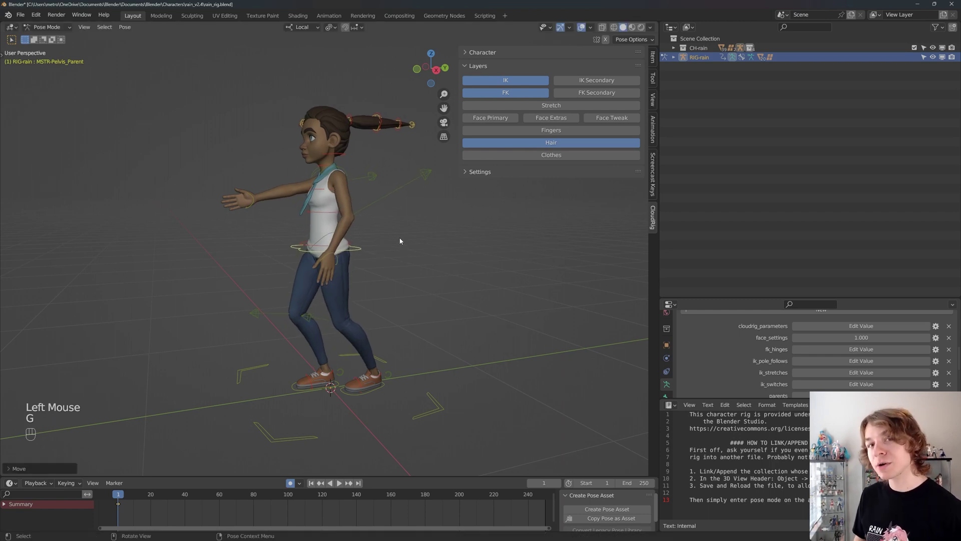